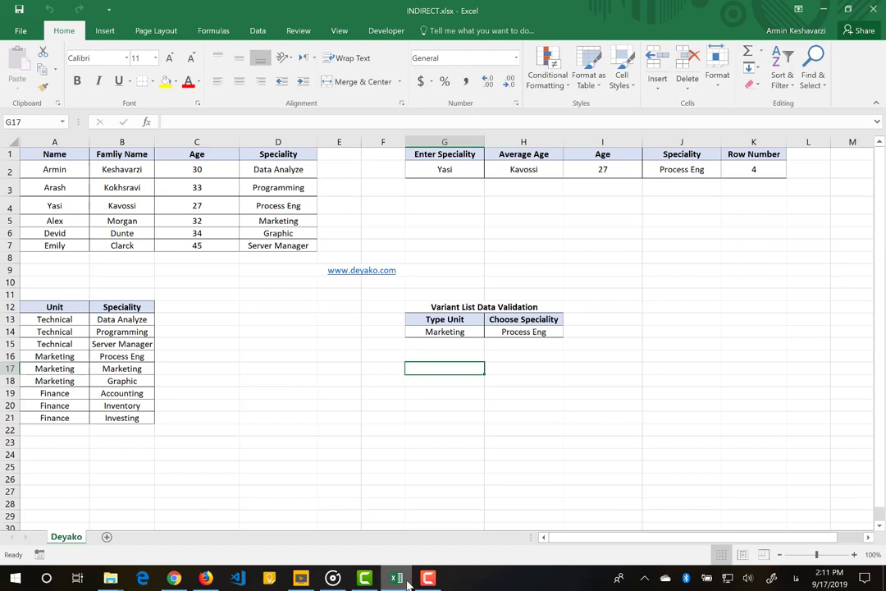
left_click(210, 32)
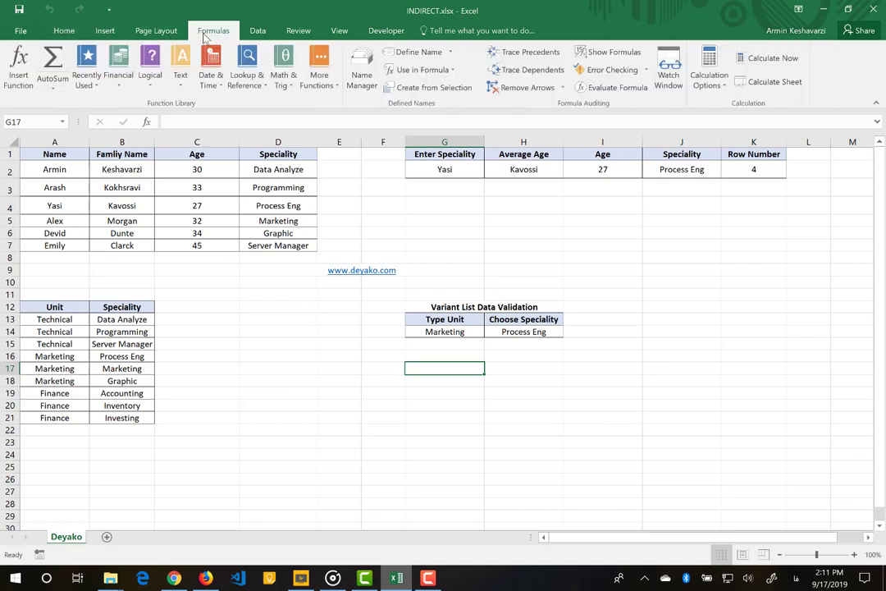
left_click(247, 76)
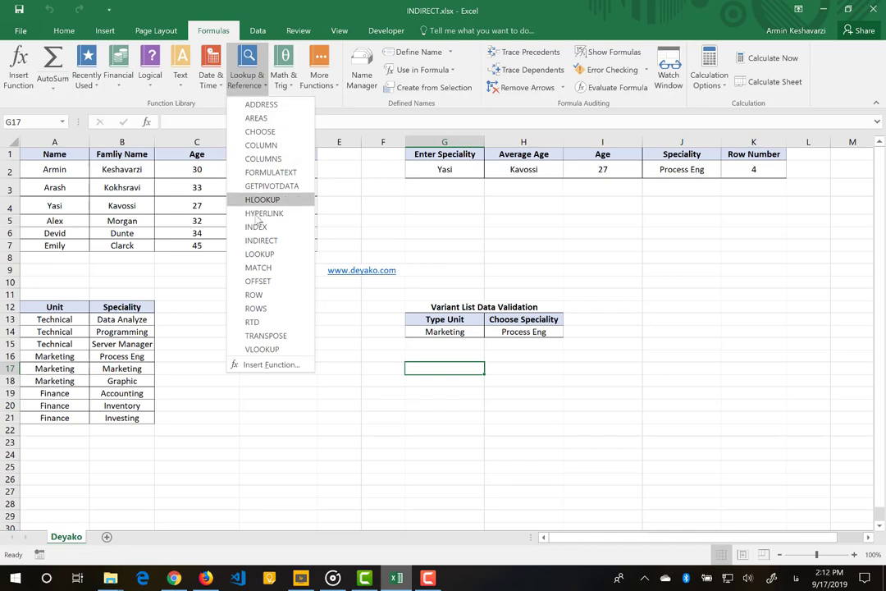
left_click(423, 199)
left_click(416, 201)
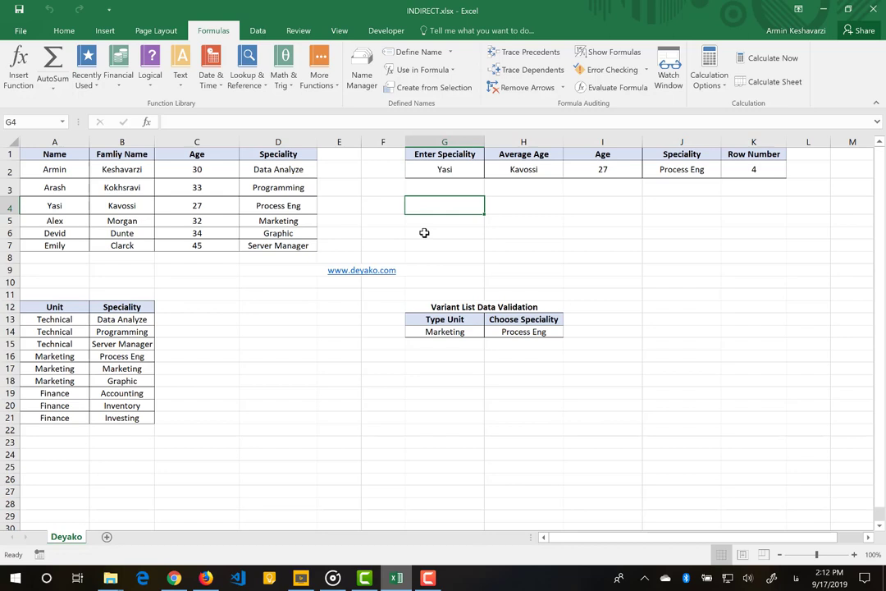
- Enter the plain text A2 in cell G4
key("alt+shift")
type("A2")
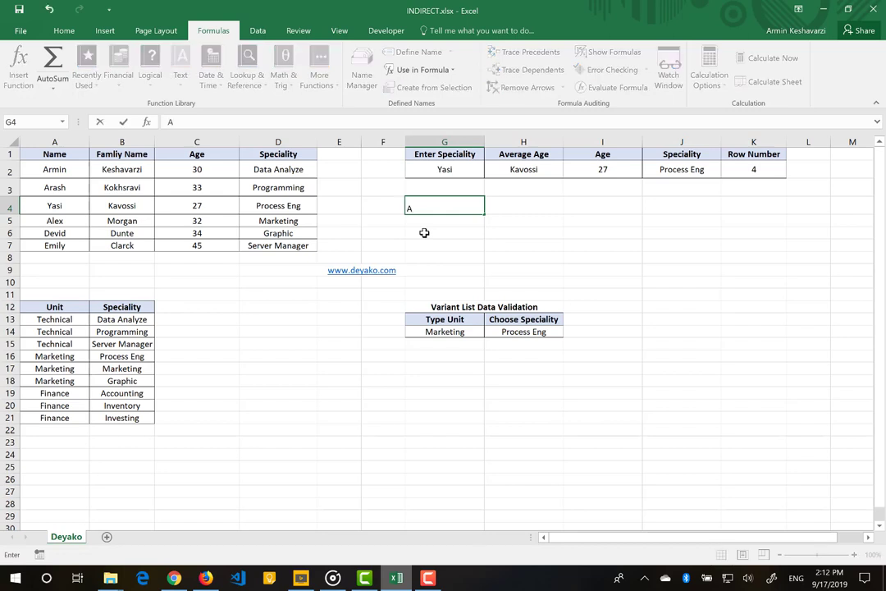
key("Return")
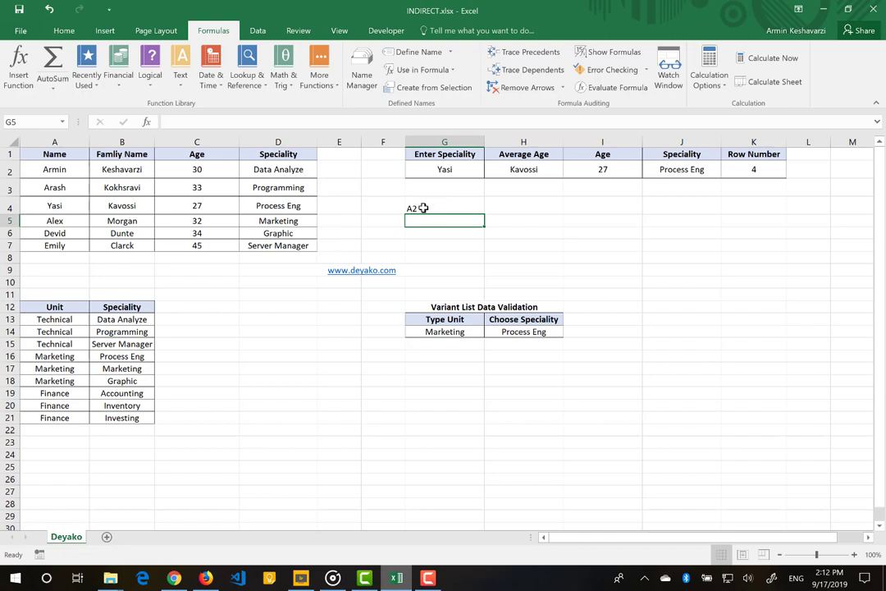
- Replace G4 with the formula =A2 so it shows Armin from A2
left_click(420, 207)
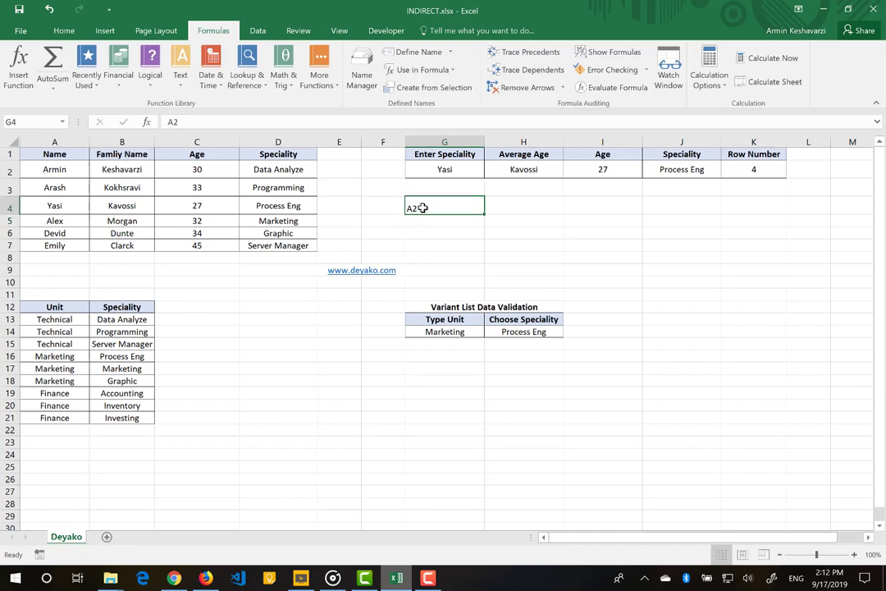
left_click(51, 169)
left_click(423, 211)
left_click(169, 122)
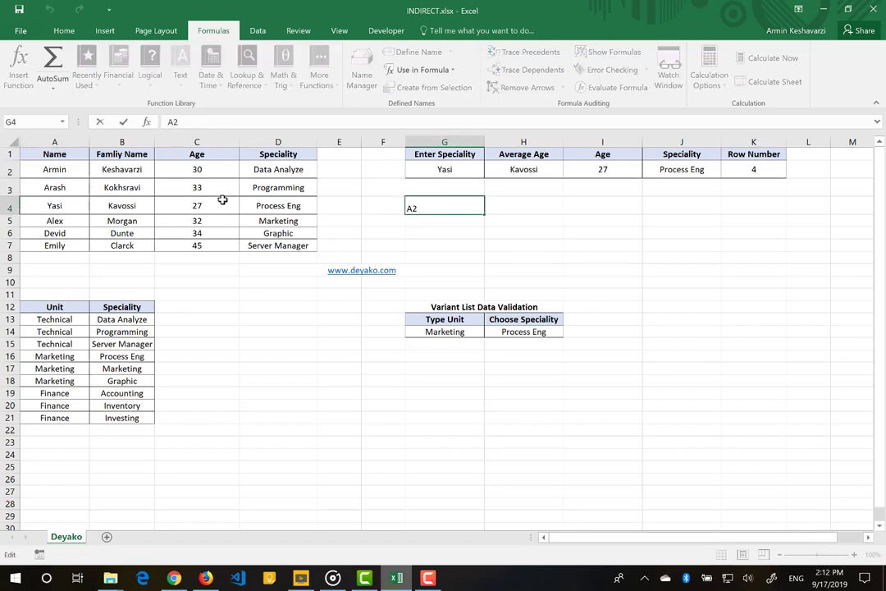
type("=")
key("Return")
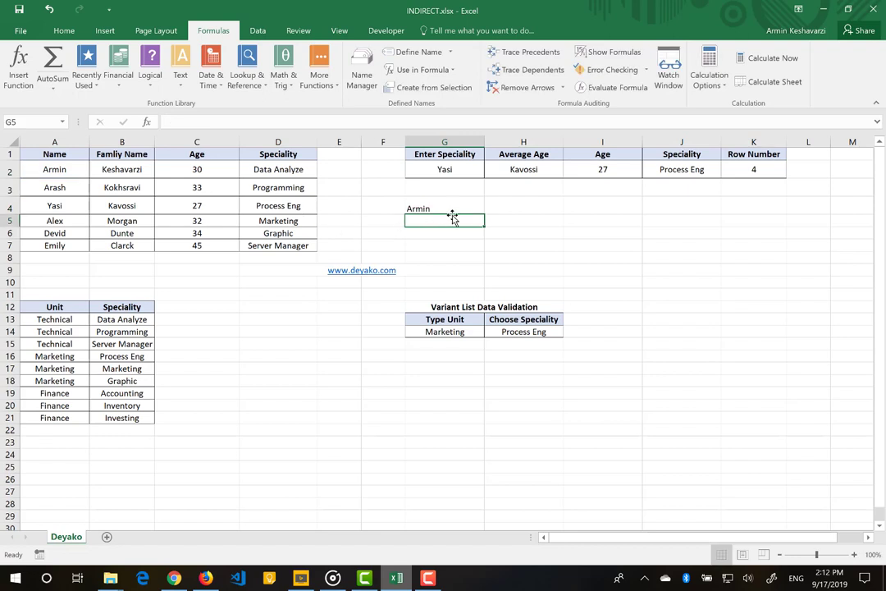
- Change G4 to ="A2" so it returns the literal text A2
left_click(459, 208)
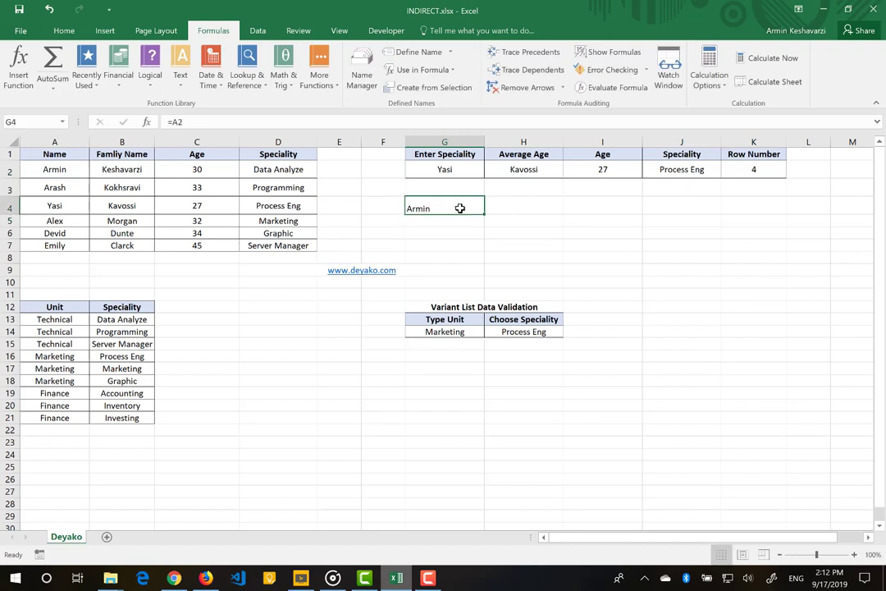
left_click(174, 121)
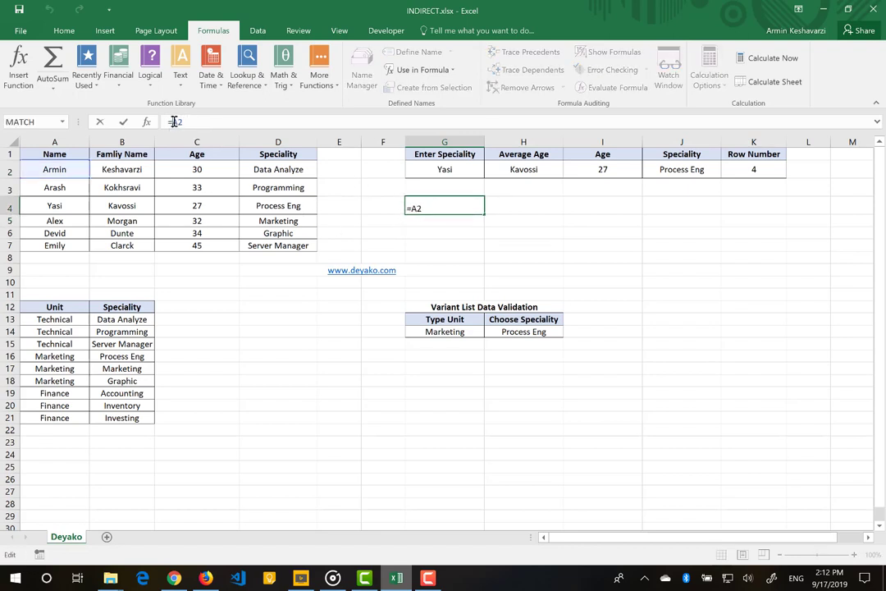
type("\"")
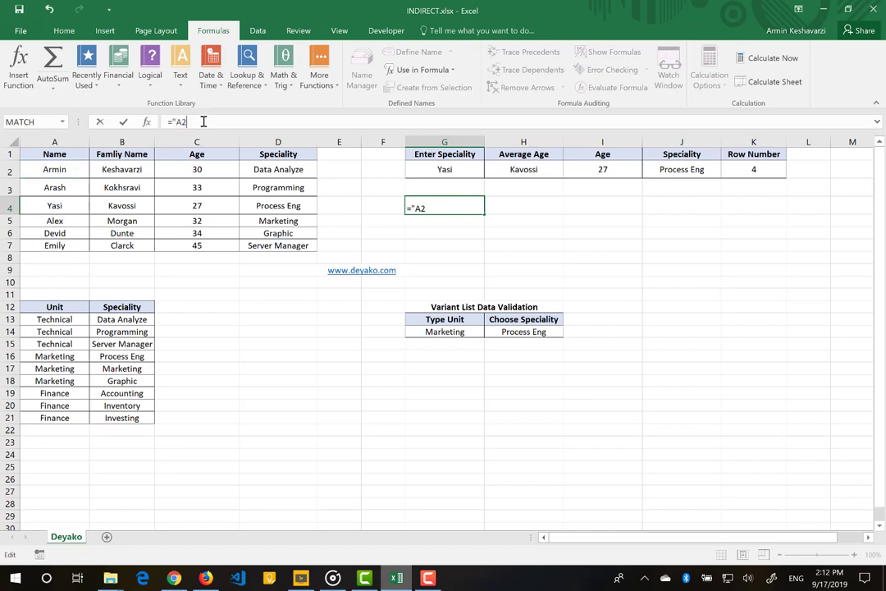
type("\"")
key("Return")
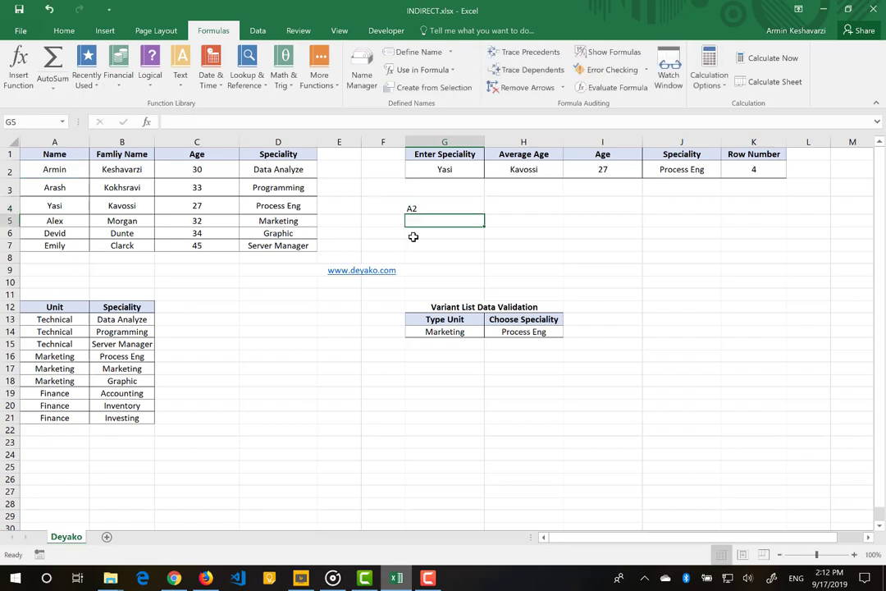
- Start =INDIRECT("A2") in G4 and bring up its Function Arguments
left_click(468, 203)
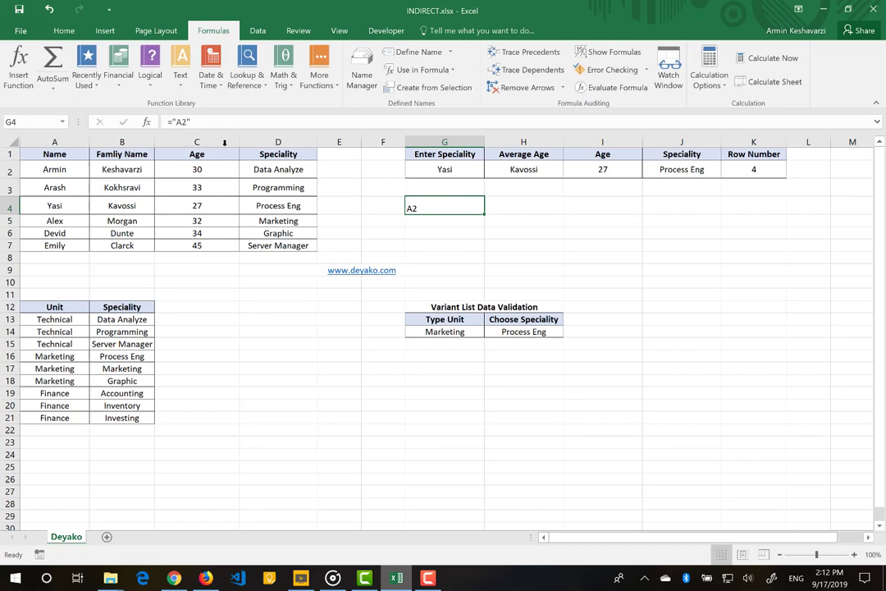
left_click(173, 121)
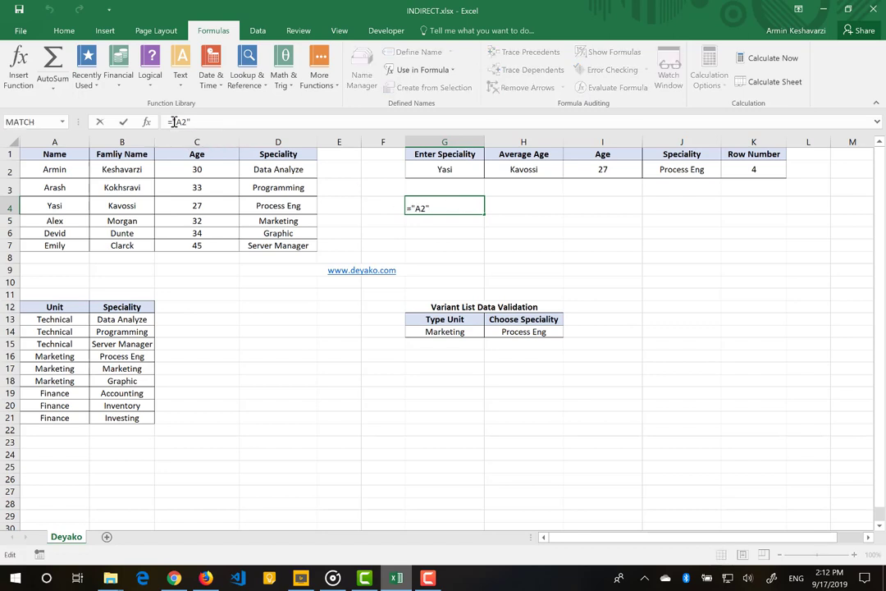
type("in")
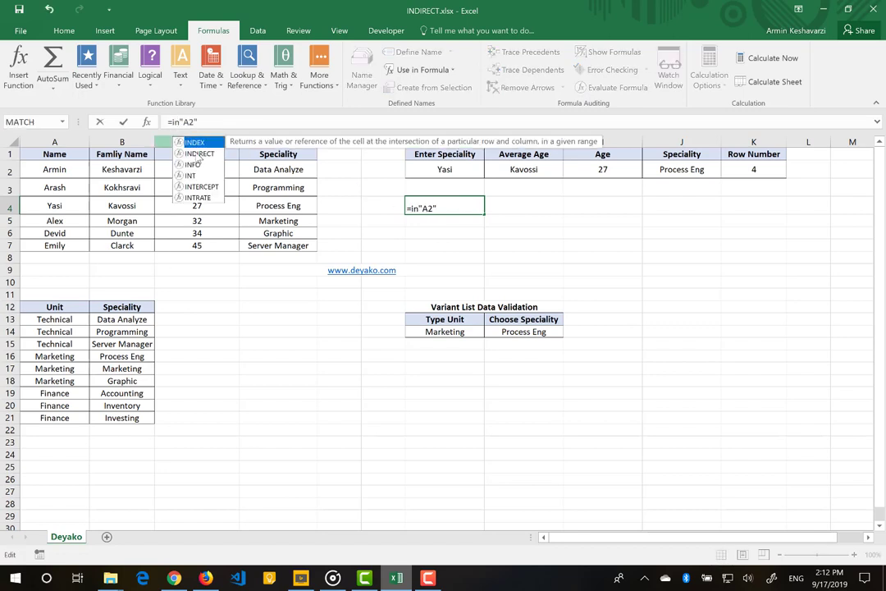
key("Down")
key("Tab")
type(")")
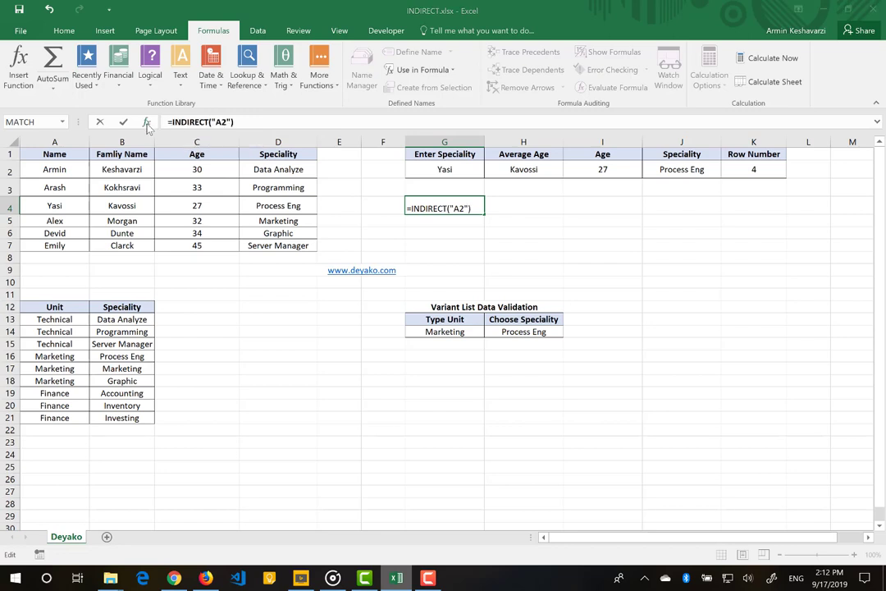
key("shift+F3")
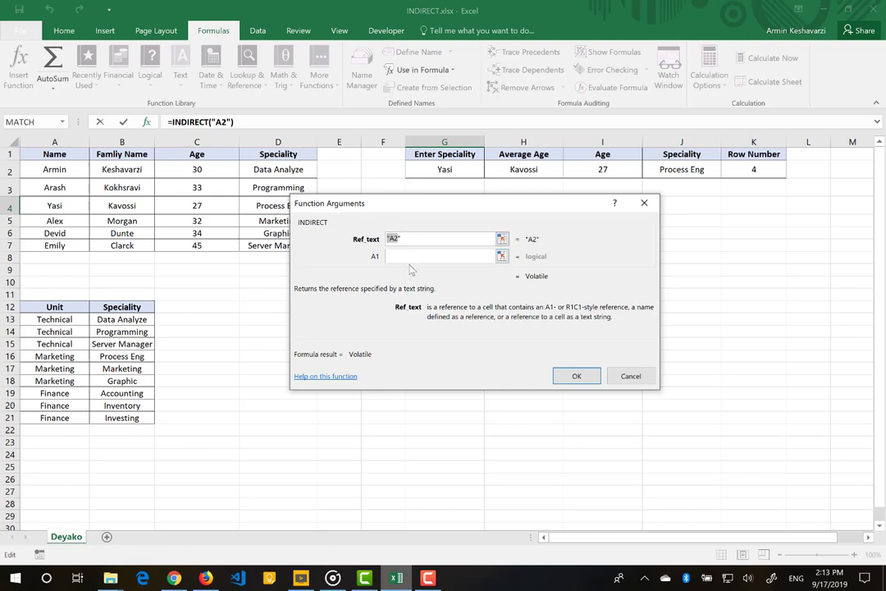
- Set INDIRECT's A1 argument to TRUE and confirm, so G4 returns Armin
left_click(412, 258)
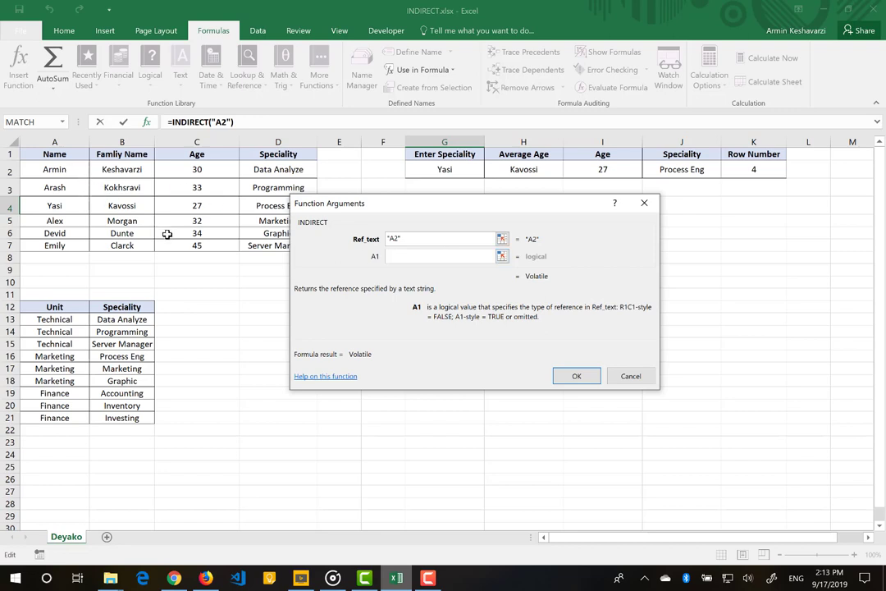
type("1")
type(",1")
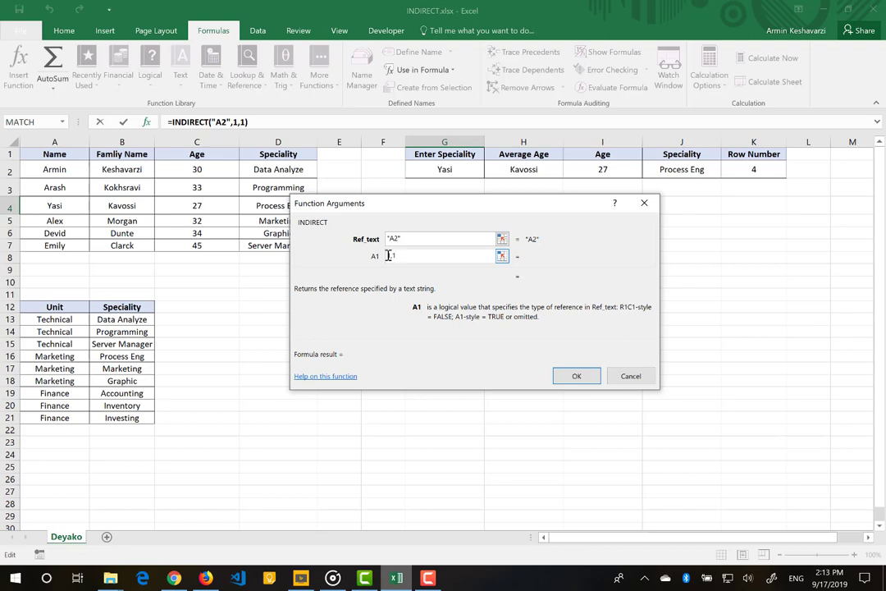
key("BackSpace")
key("BackSpace")
key("BackSpace")
type("tr")
type("ue")
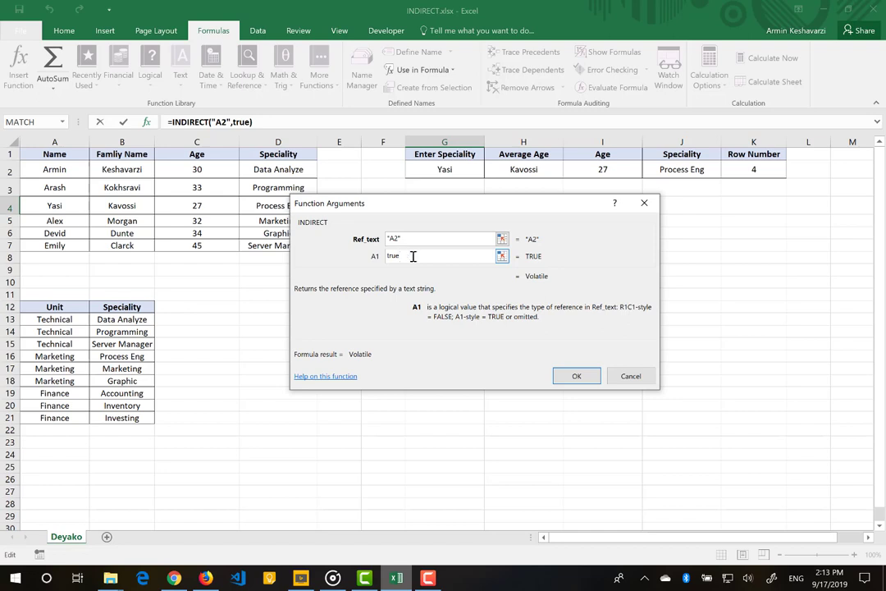
left_click(456, 242)
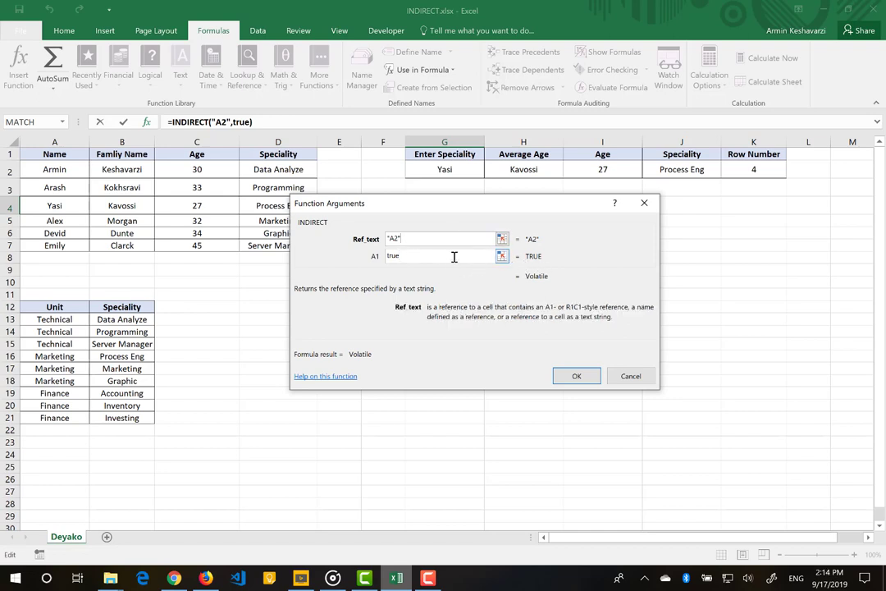
left_click(441, 257)
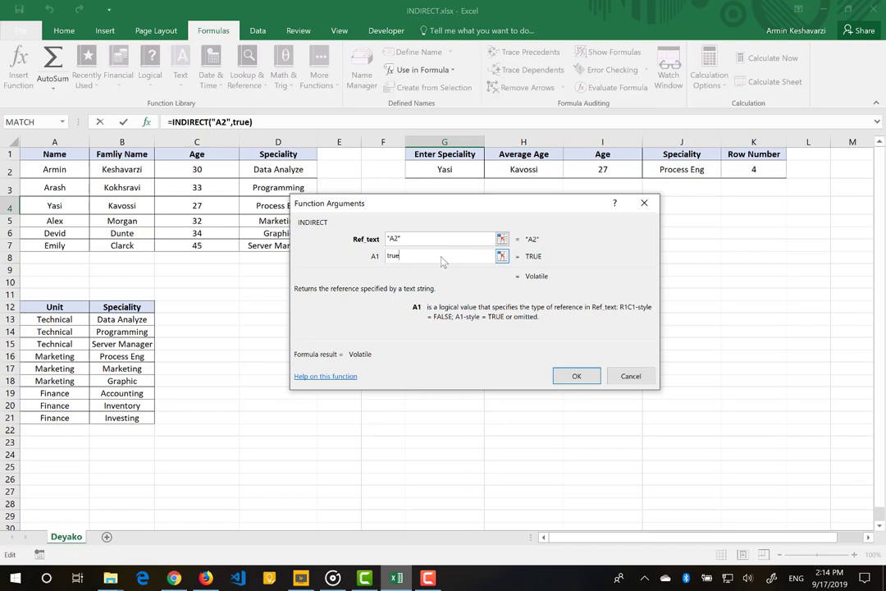
left_click(573, 376)
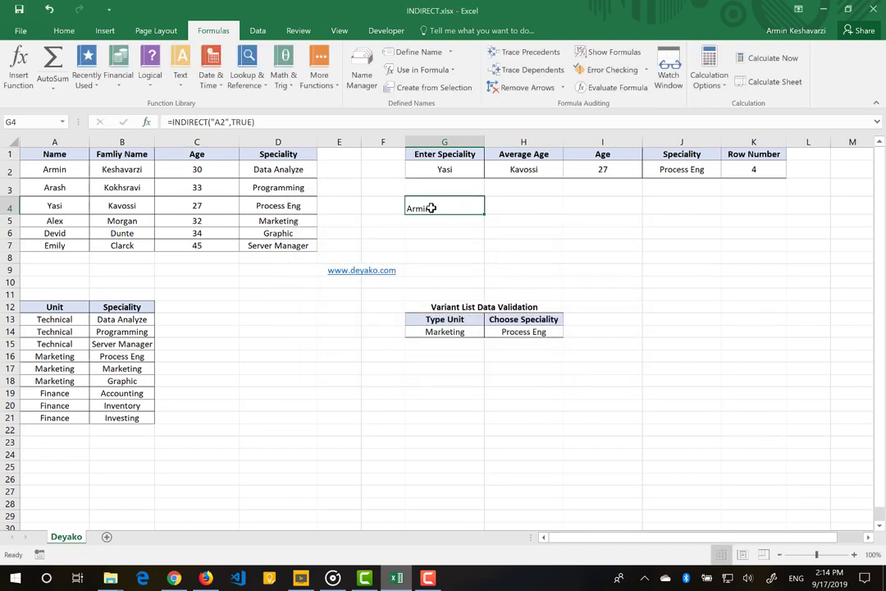
- Review G4's =INDIRECT("A2",TRUE) formula unchanged, then delete it from G4
left_click(213, 122)
left_click_drag(213, 121, 231, 121)
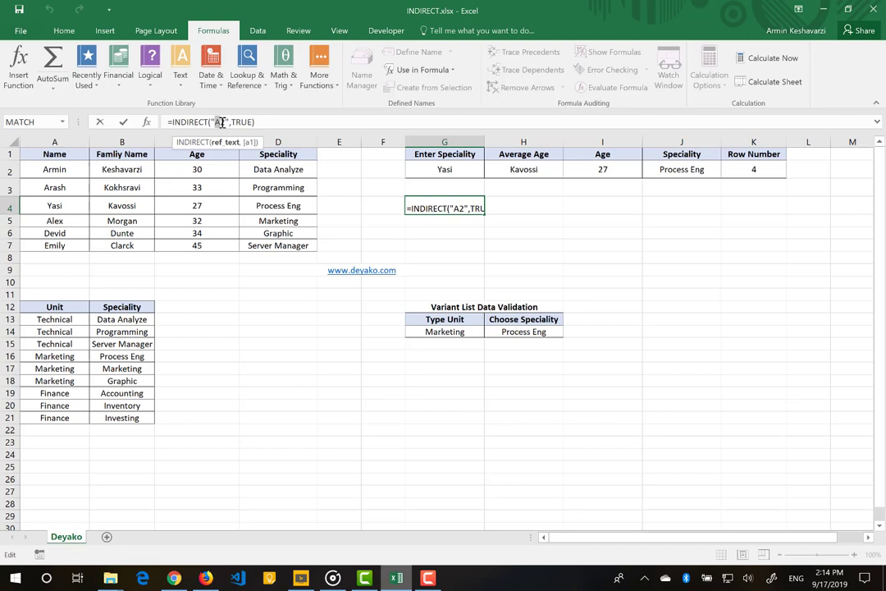
left_click(250, 122)
key("Return")
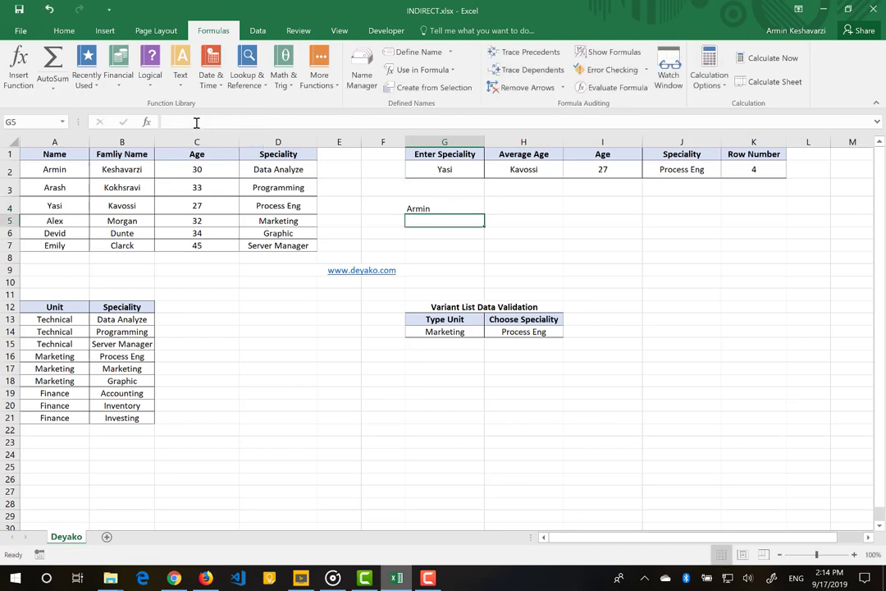
left_click(443, 209)
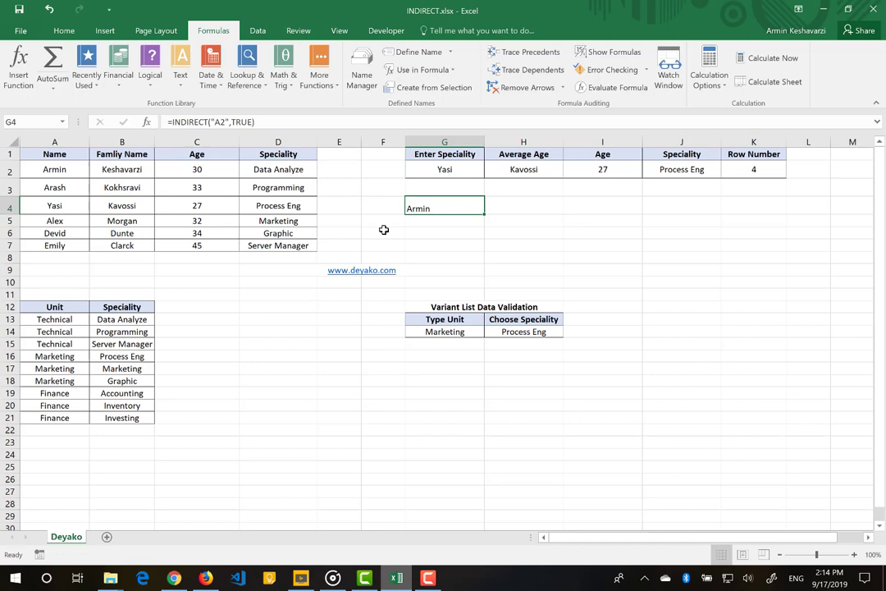
key("Delete")
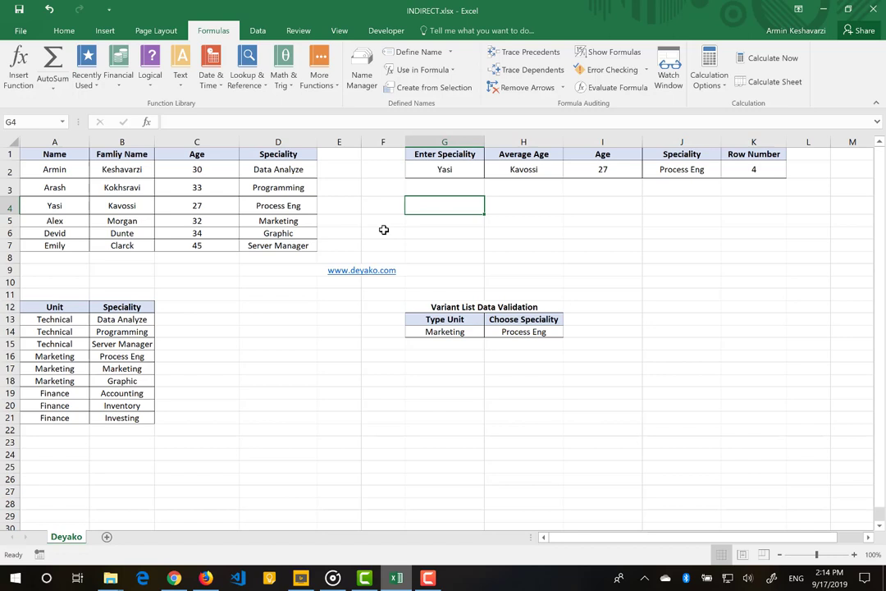
- Rename the H1 header to 'Famliy name' and clear H2's Kavossi lookup formula
left_click(541, 174)
left_click(456, 170)
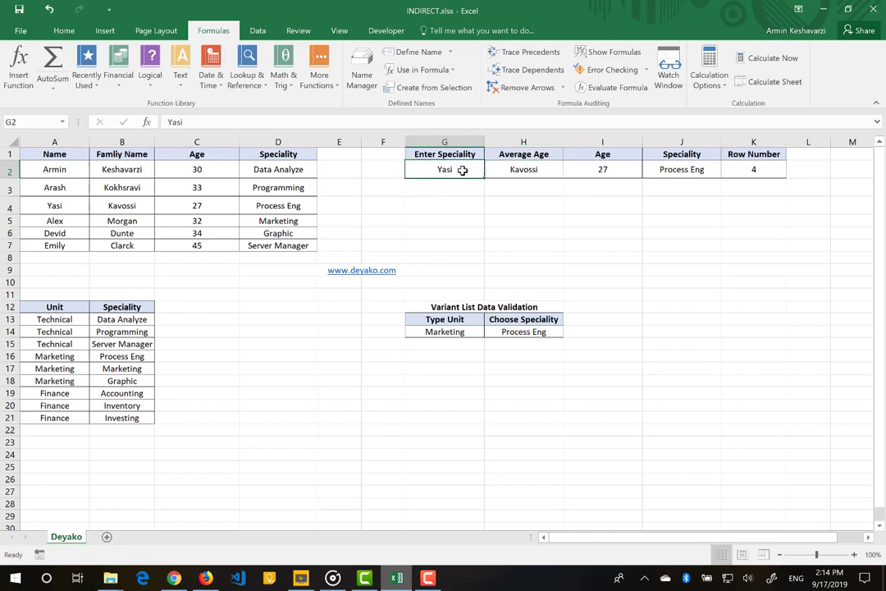
left_click(525, 154)
type("Fam")
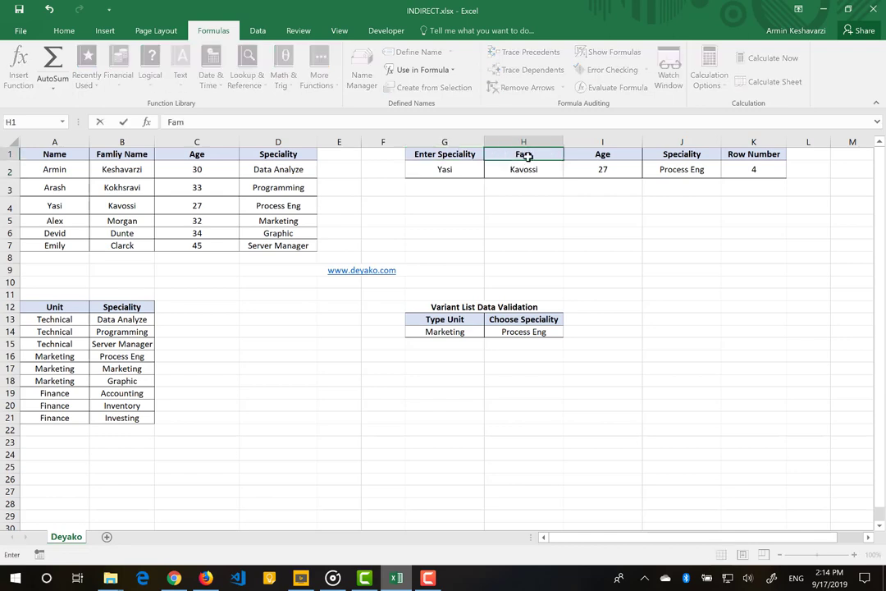
type("liy name")
key("Return")
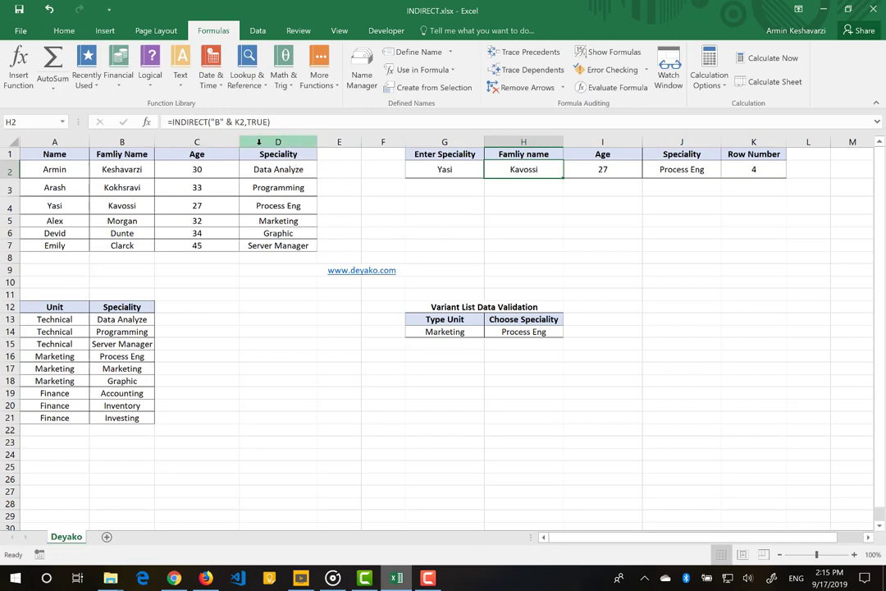
key("Delete")
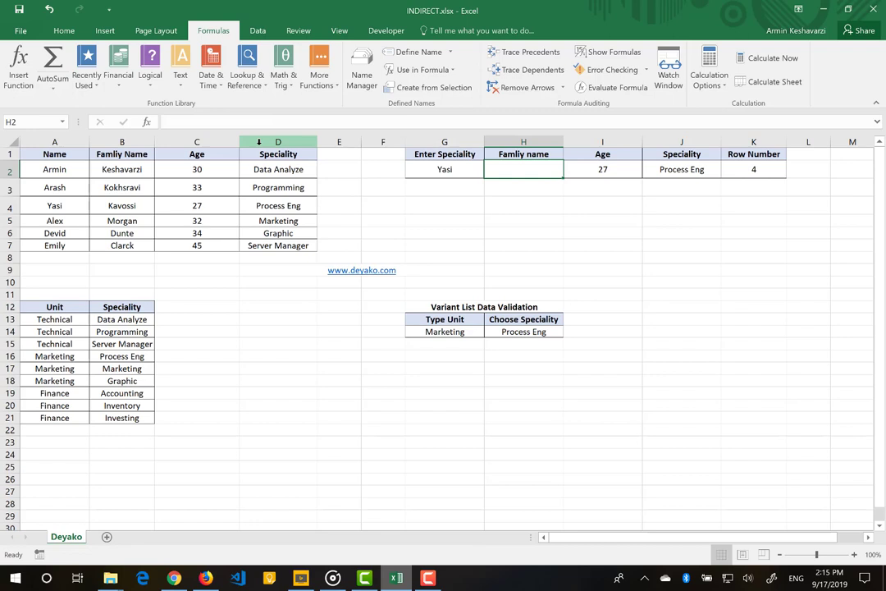
- Build =INDIRECT("B" & K2,True) in H2 so it returns the family name Kavossi
type("=ind")
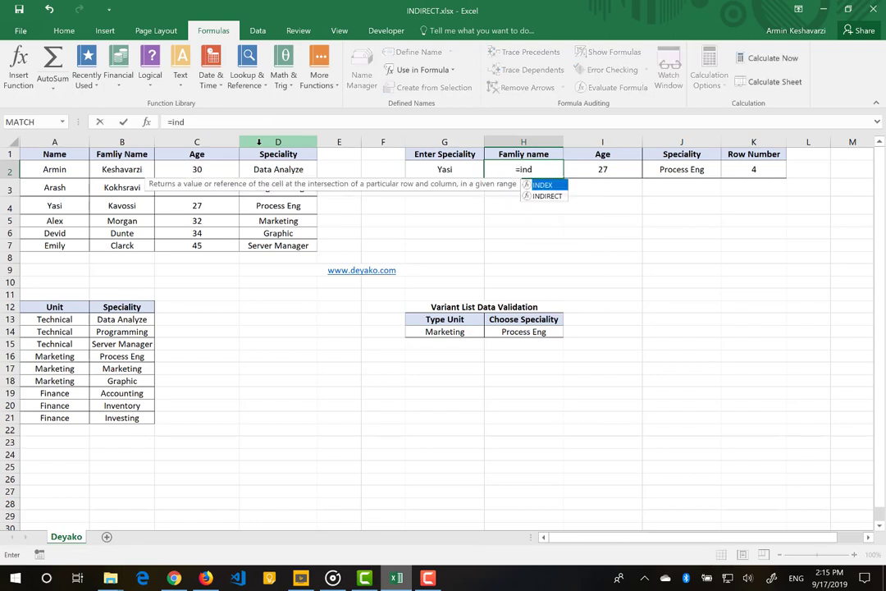
key("Down")
key("Tab")
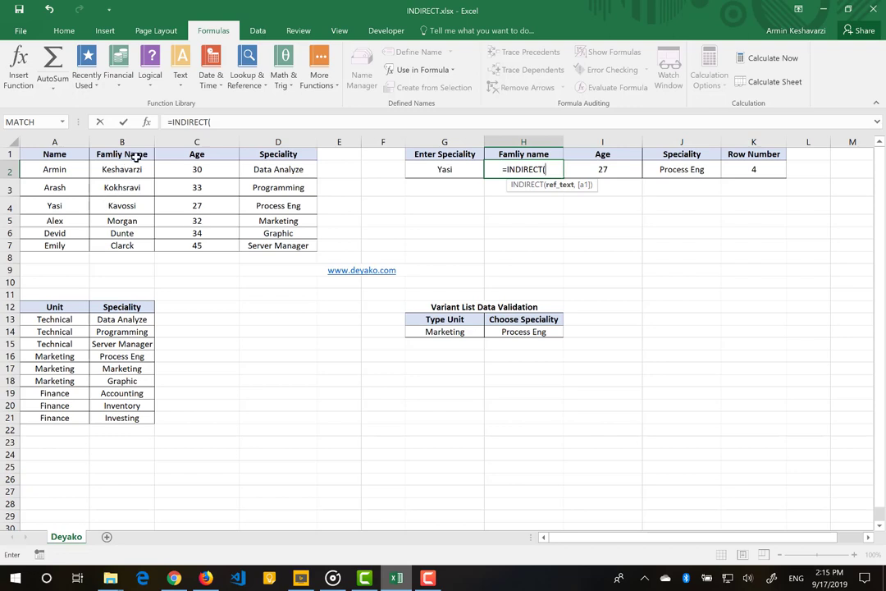
left_click(246, 121)
type("\"B")
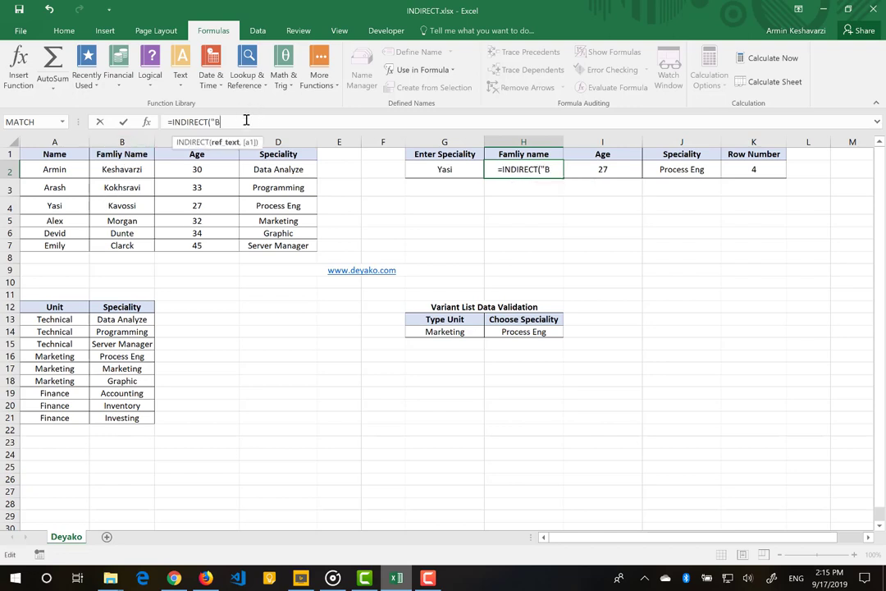
type("\"")
type(" &")
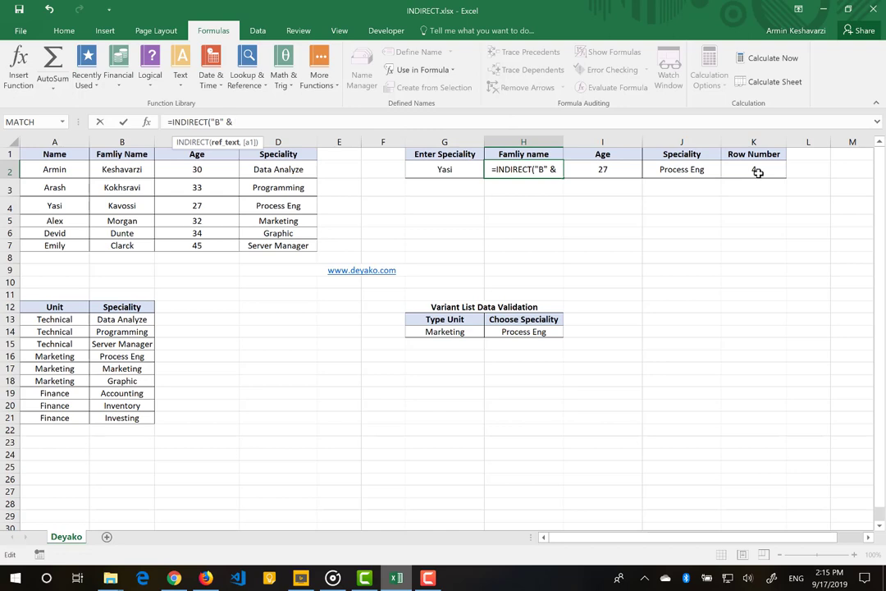
left_click(757, 172)
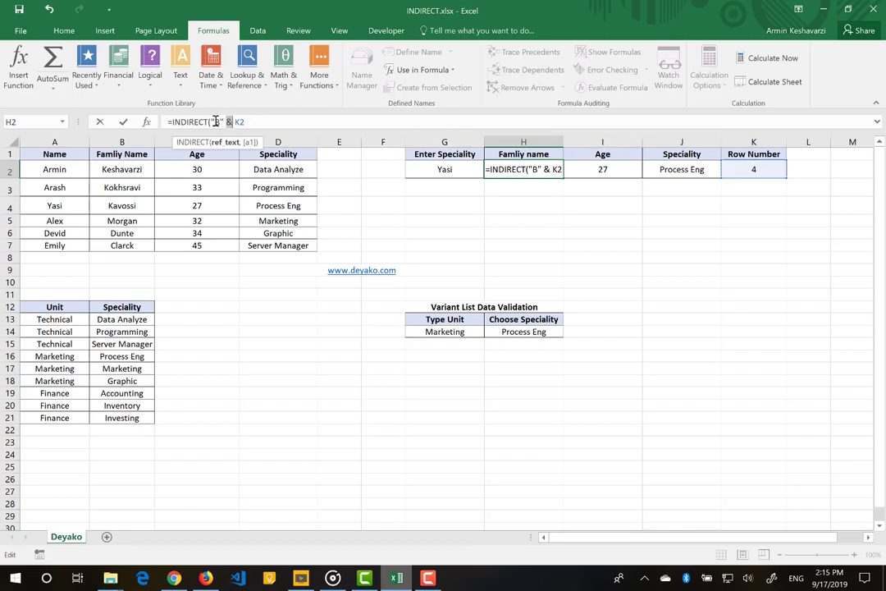
mouse_move(224, 121)
left_mouse_down()
mouse_move(212, 122)
mouse_move(252, 122)
left_mouse_up()
left_click(252, 121)
type(",")
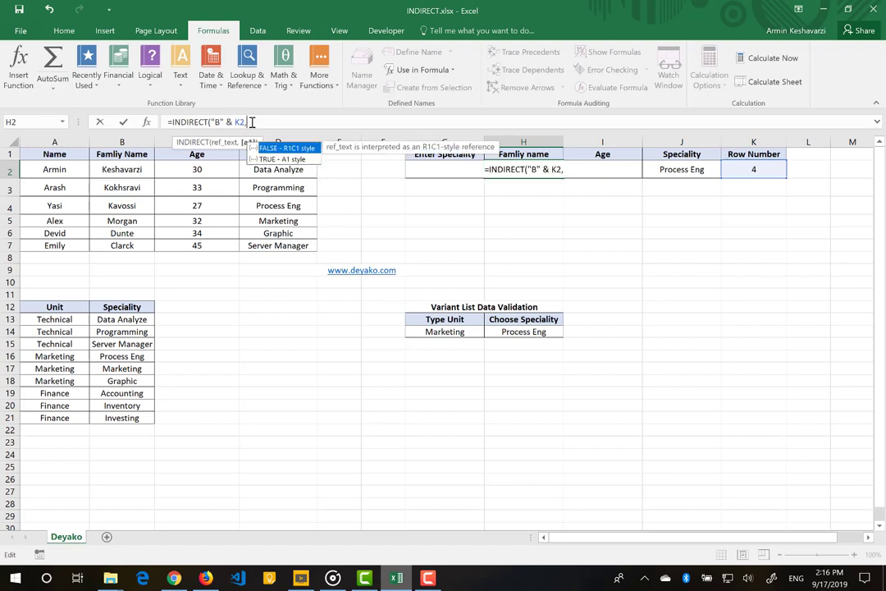
type("True")
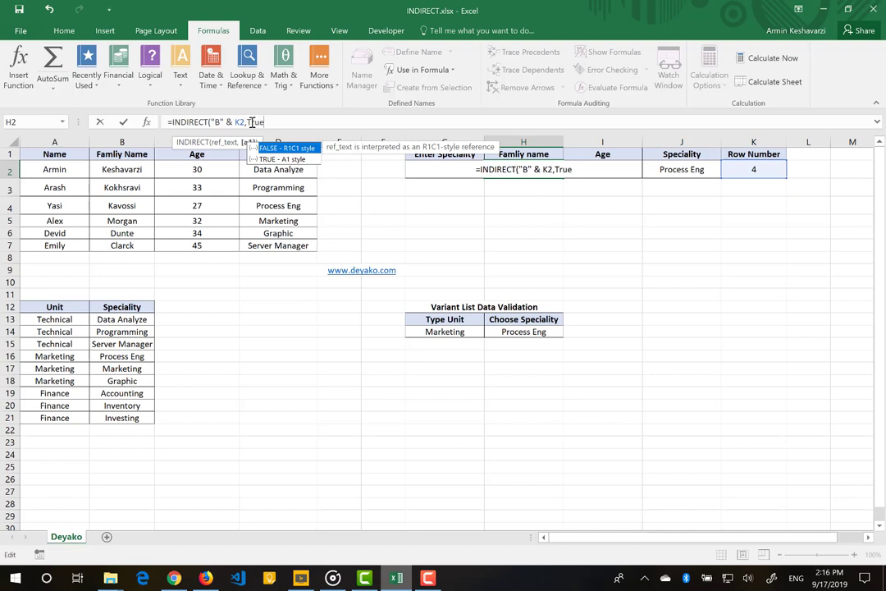
type(")")
key("Return")
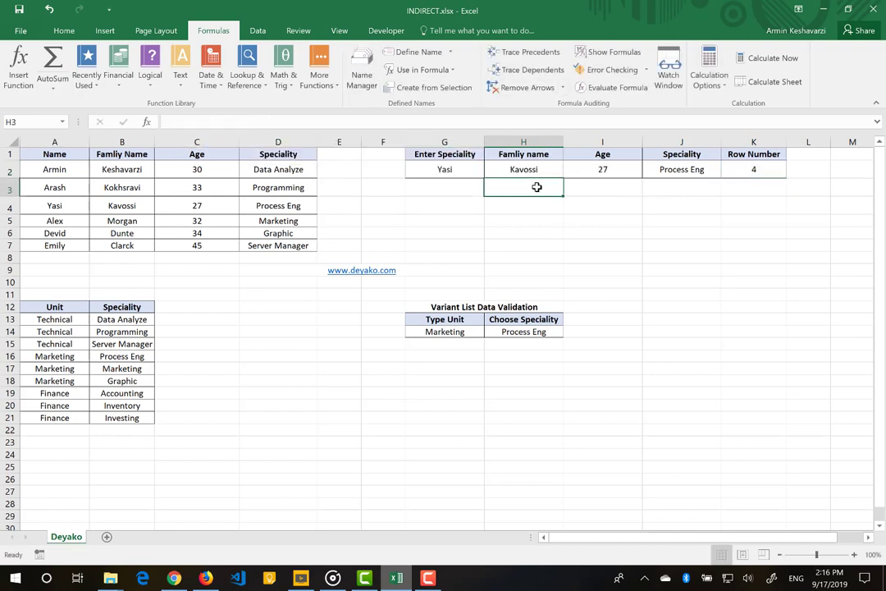
type("=")
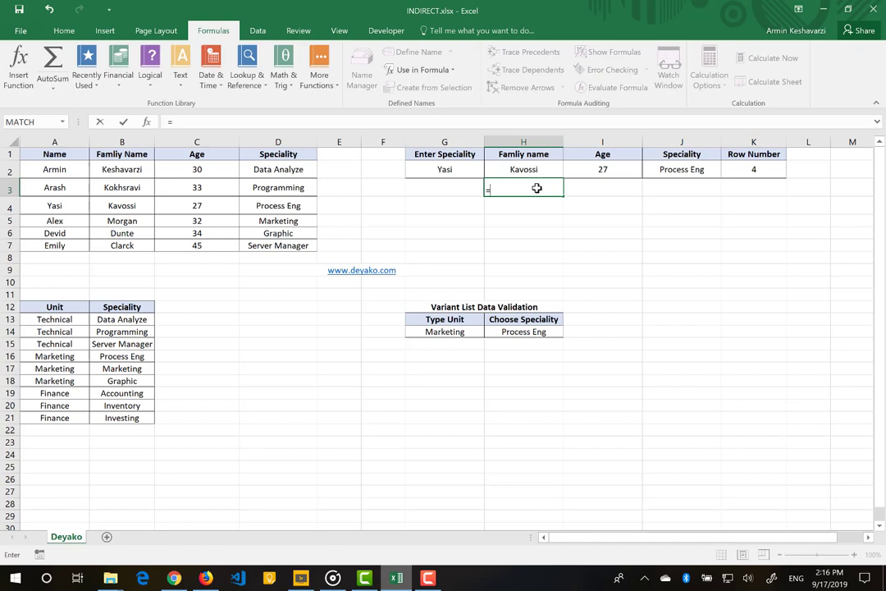
type("\"B\" ")
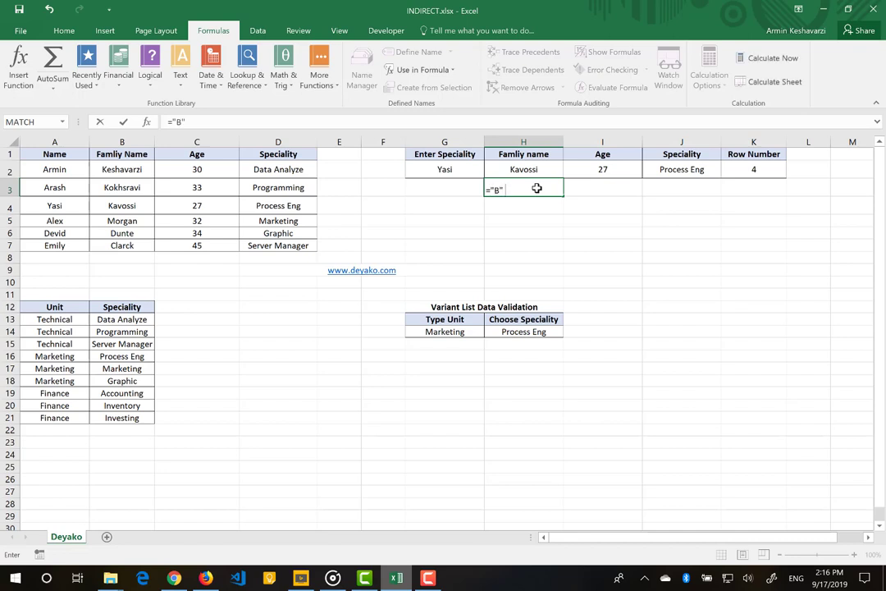
type("&")
left_click(764, 169)
key("Return")
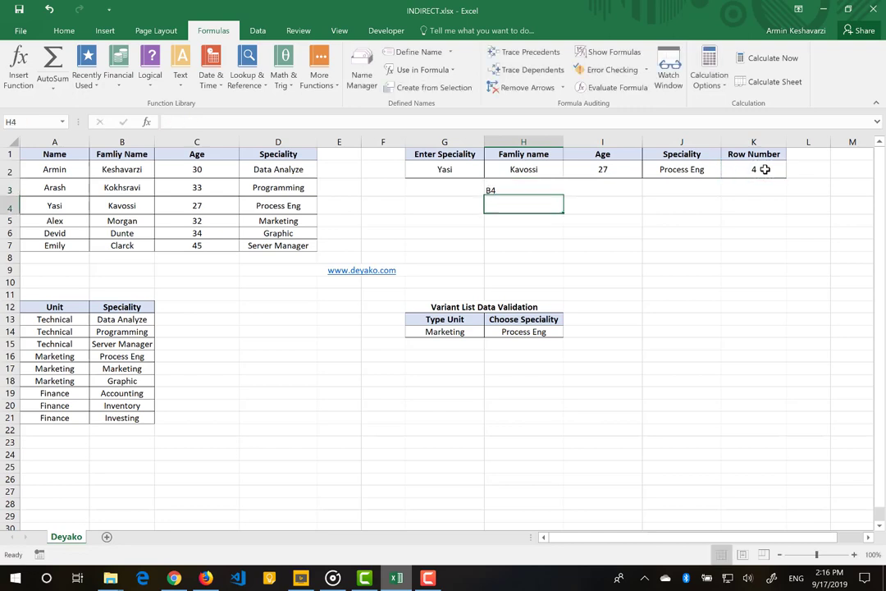
left_click(525, 187)
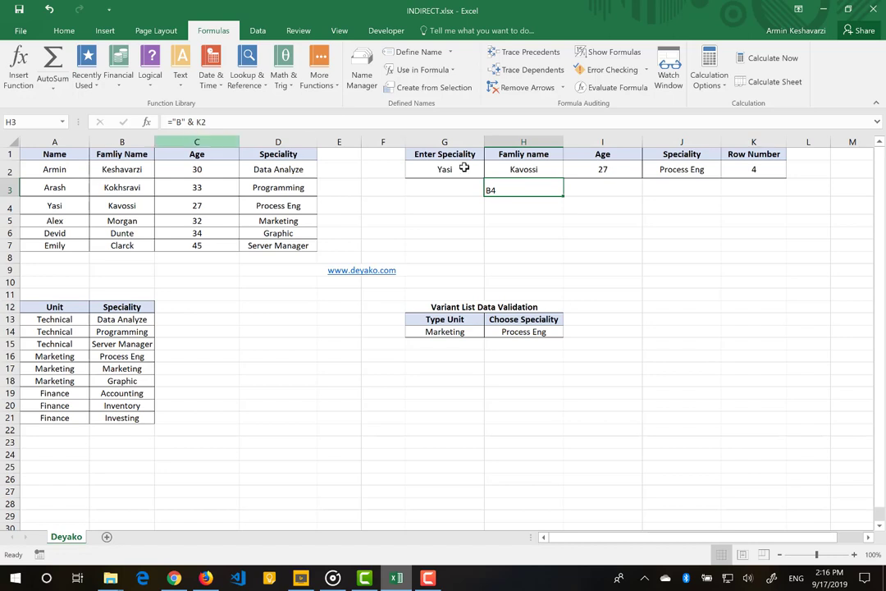
left_click(172, 122)
type("inde")
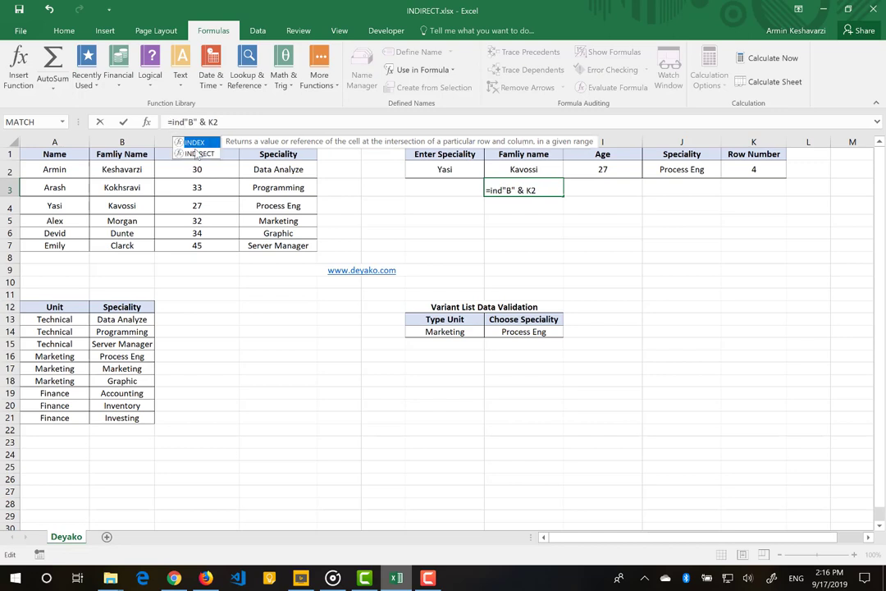
double_click(191, 153)
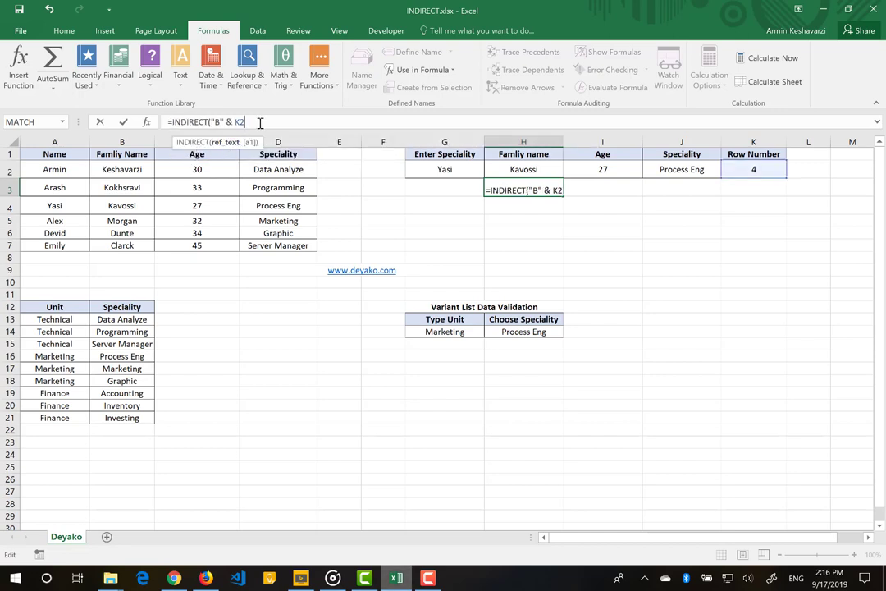
type(",True")
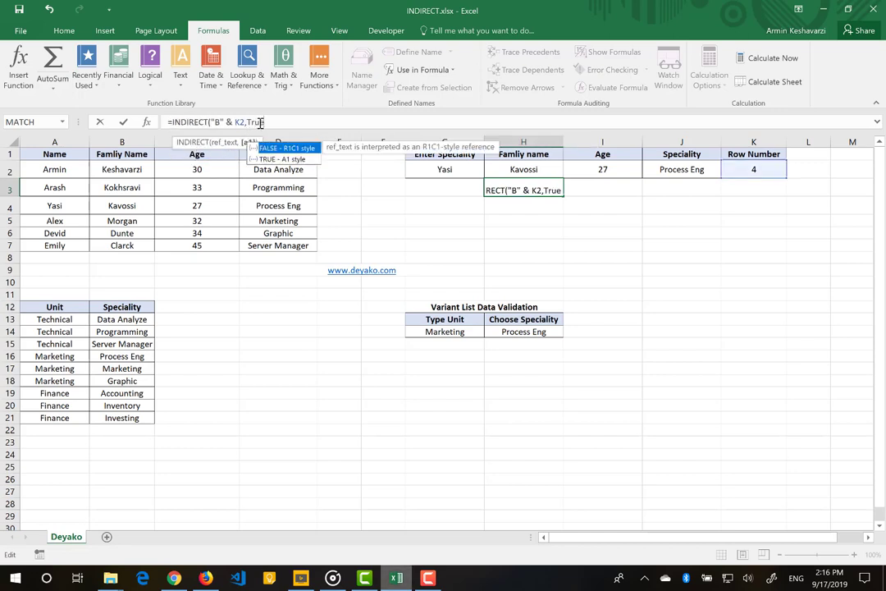
type(")")
key("Return")
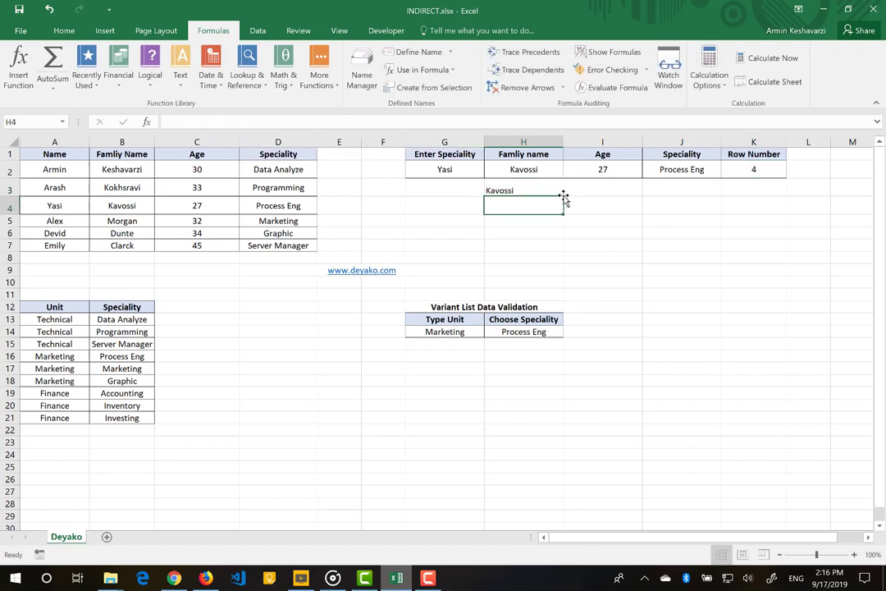
left_click(544, 186)
key("Delete")
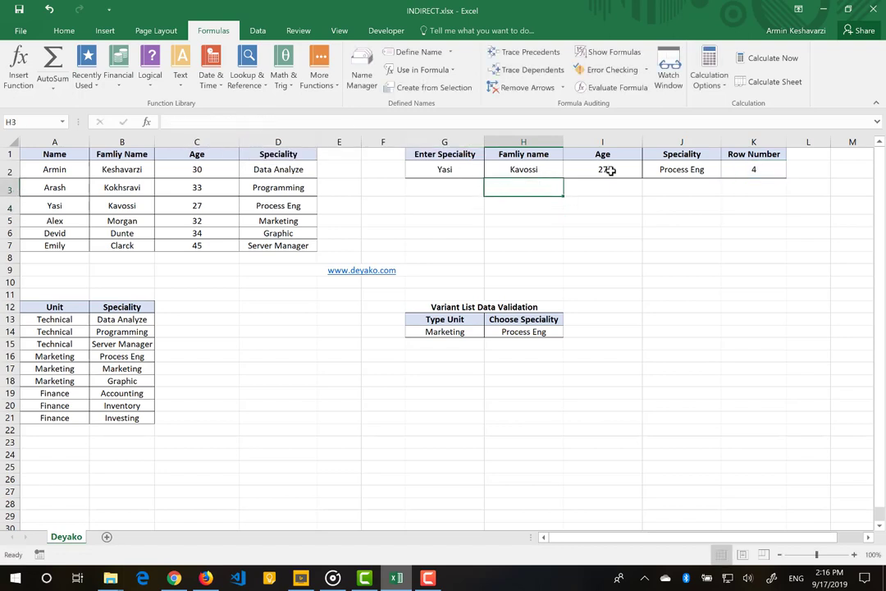
- Check K2's MATCH row-number formula and enter Arash as the name in G2
left_click(754, 169)
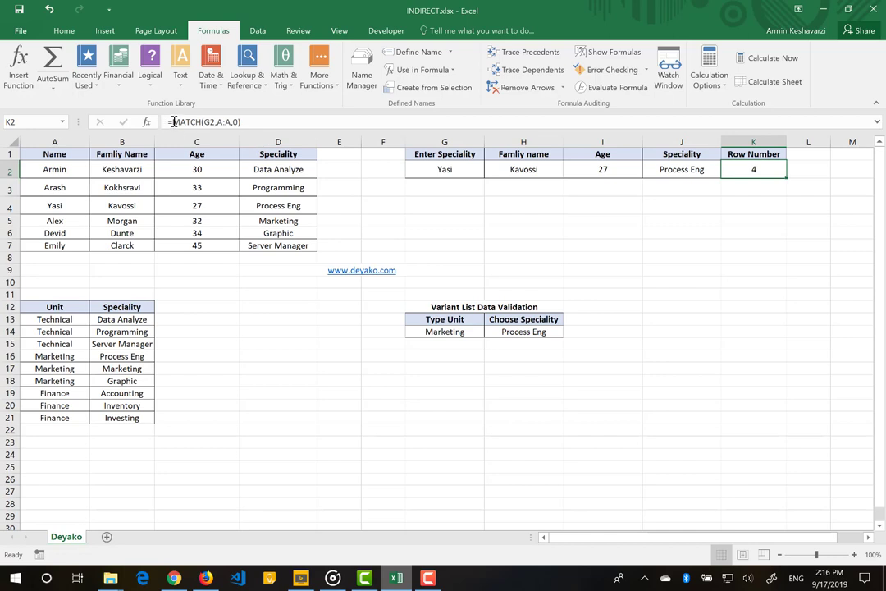
left_click_drag(174, 122, 243, 123)
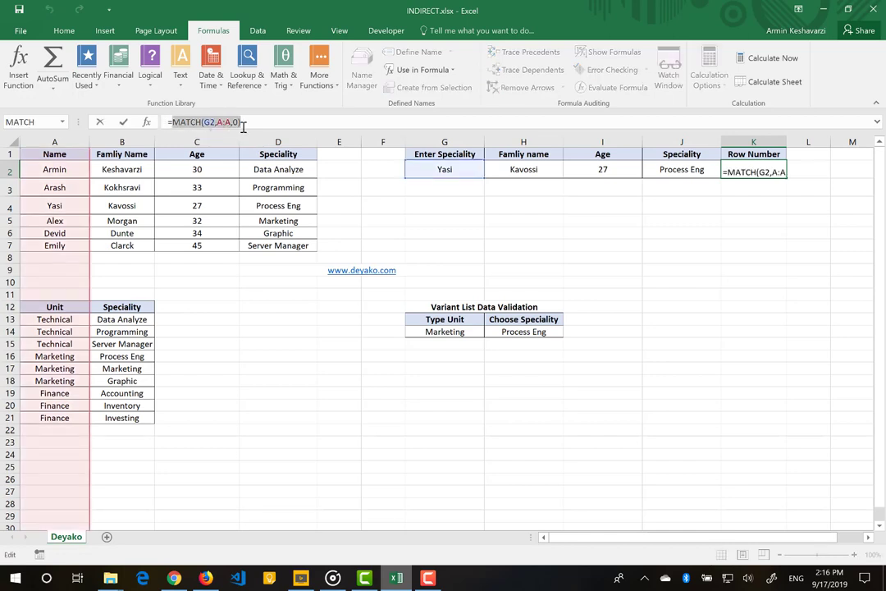
key("Escape")
left_click(444, 170)
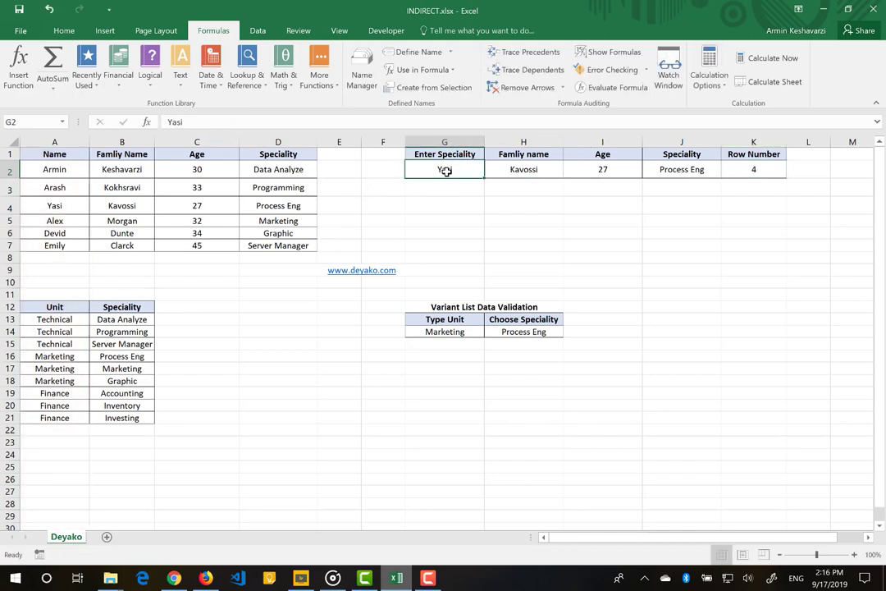
type("Ar")
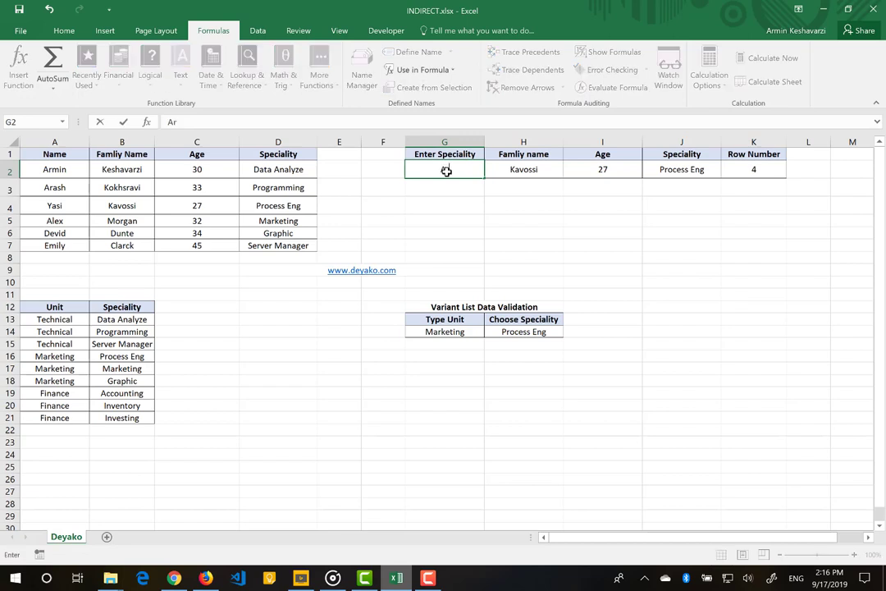
type("ash")
key("Return")
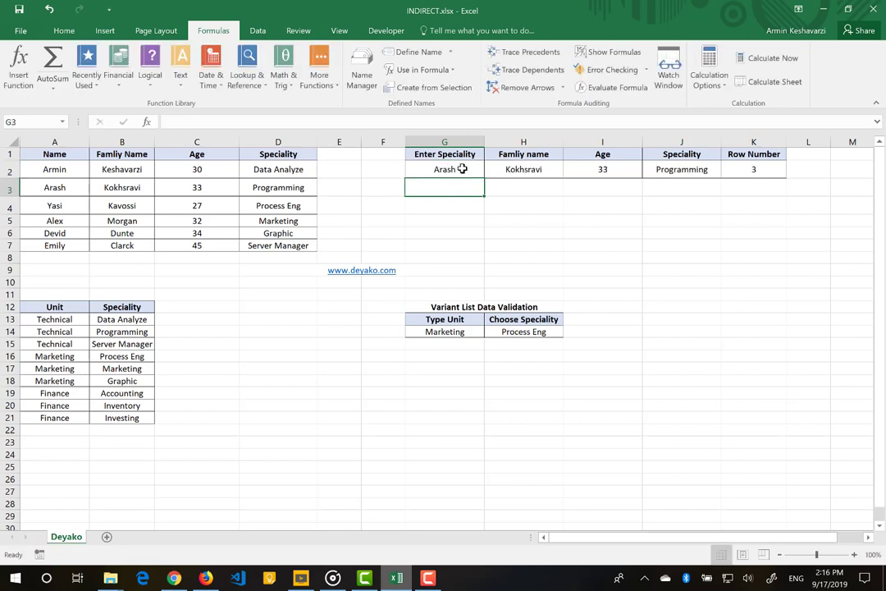
- Inspect the family-name and age INDIRECT formulas in H2 and I2, leaving them unchanged
left_click(542, 169)
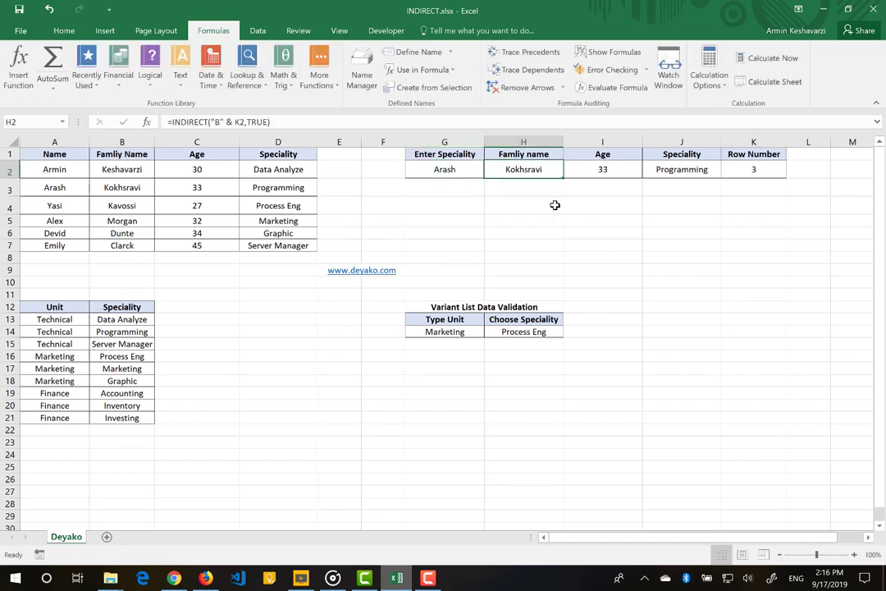
left_click(601, 170)
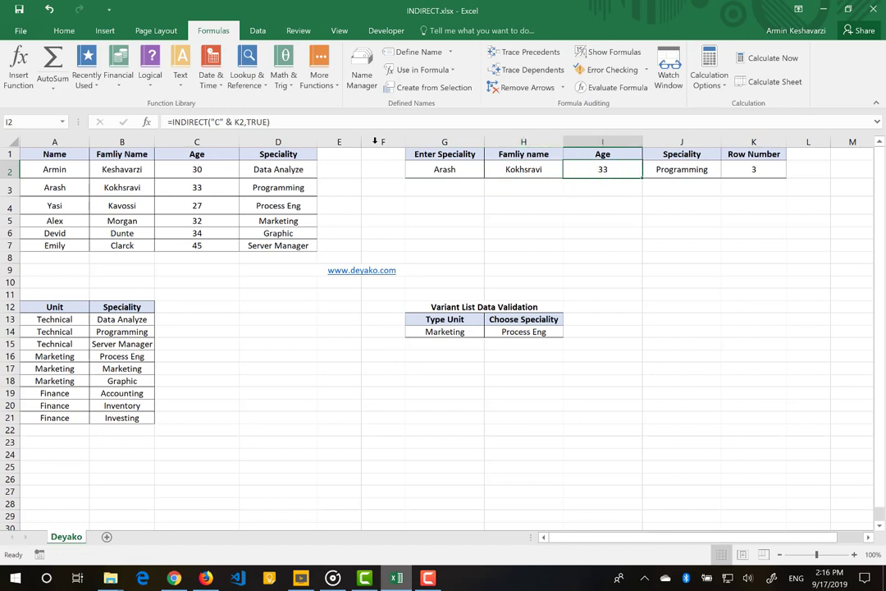
left_click(220, 121)
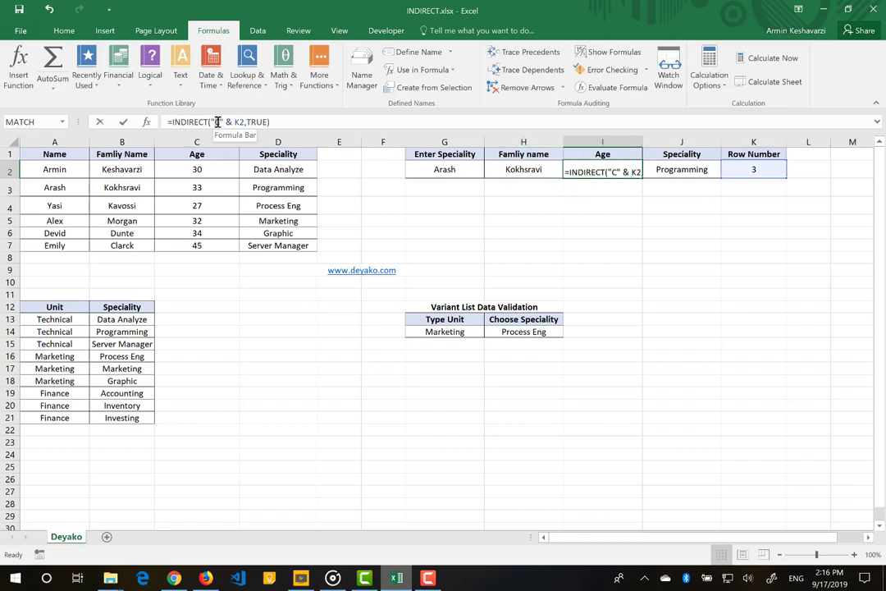
double_click(218, 121)
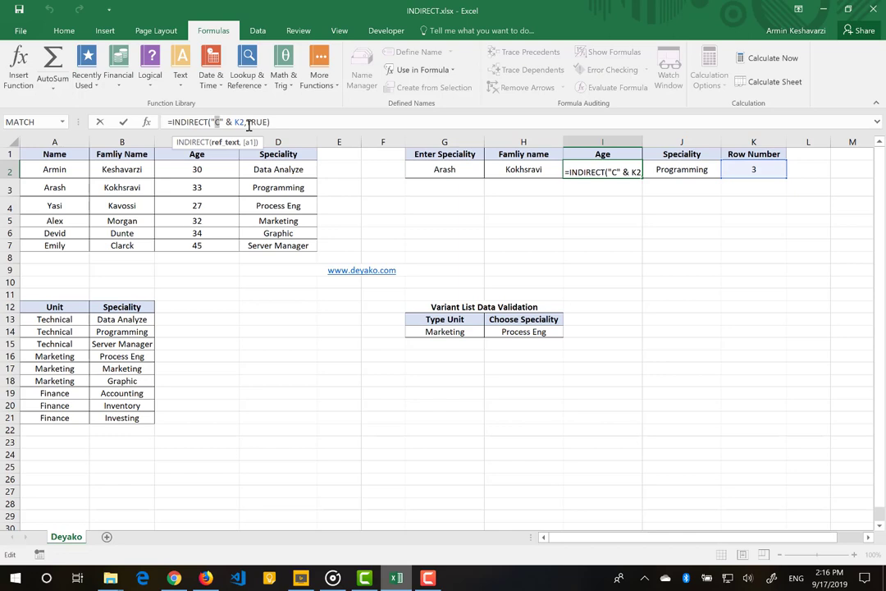
key("Return")
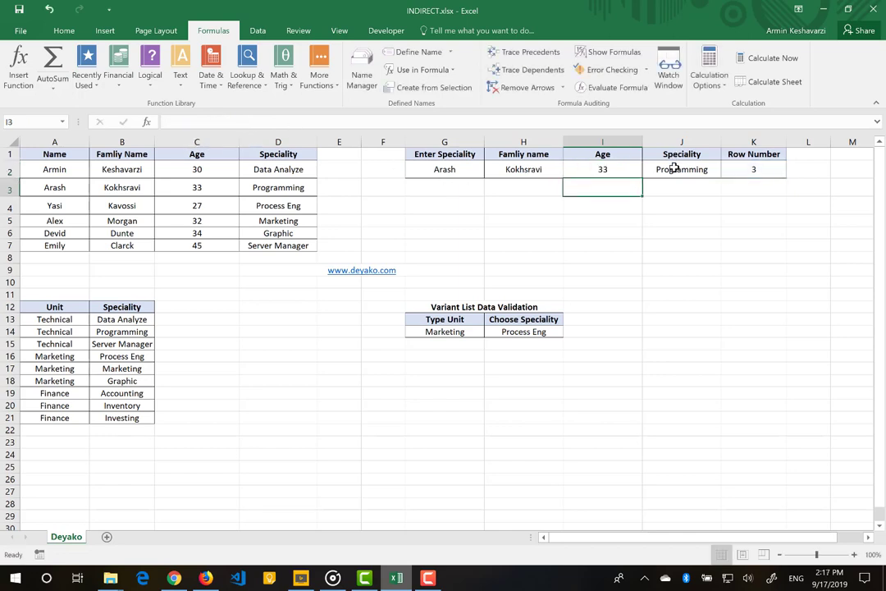
- Change J2's formula to =INDIRECT("D" & K2,TRUE) so it returns Programming
left_click(672, 168)
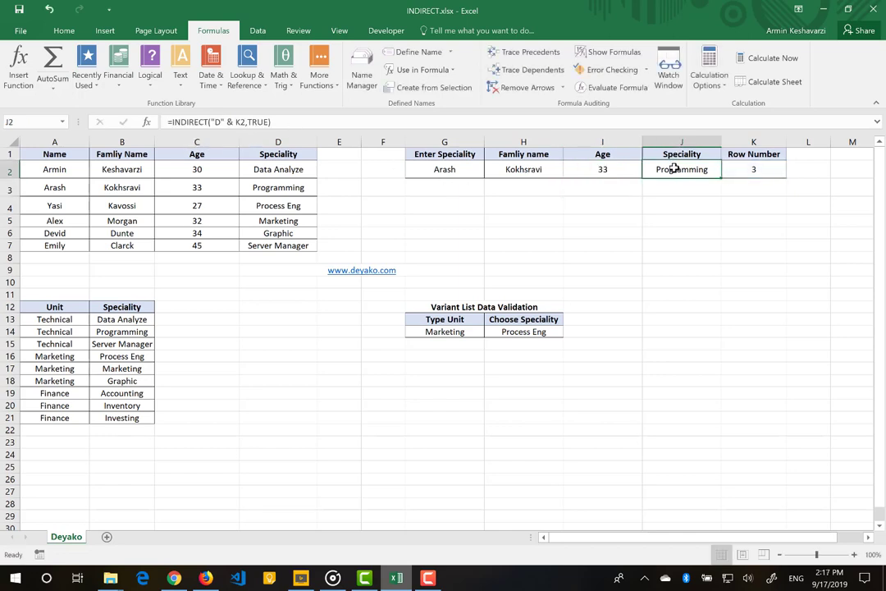
double_click(217, 122)
type("D")
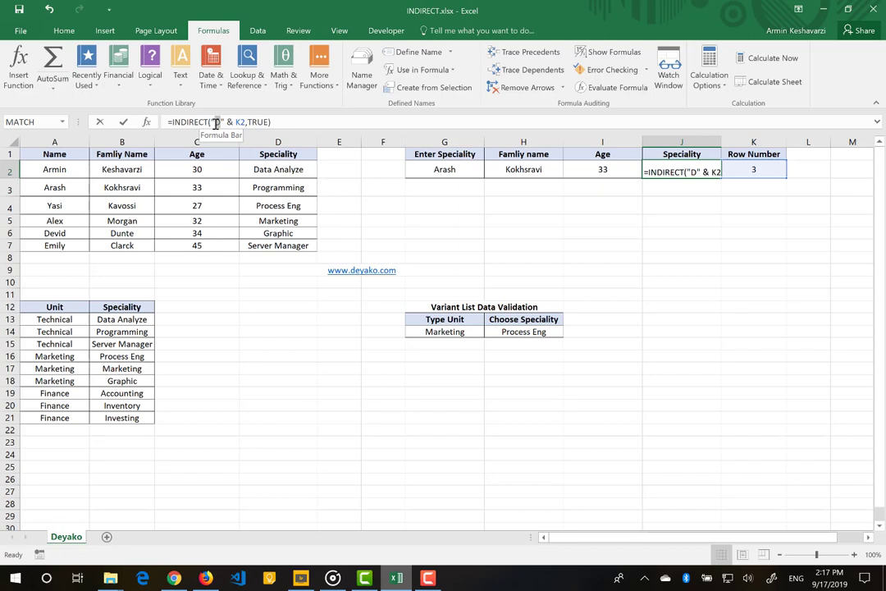
left_click(216, 123)
key("Return")
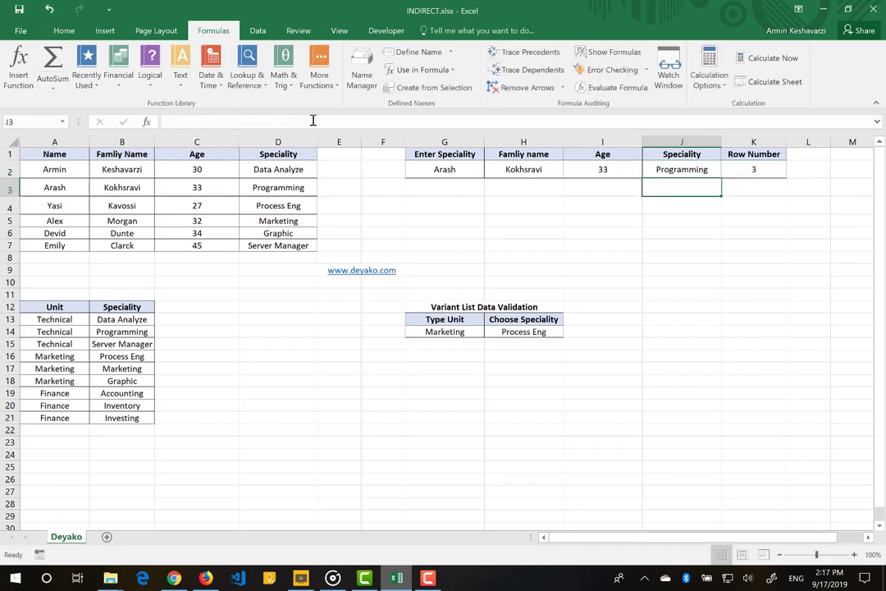
left_click(766, 164)
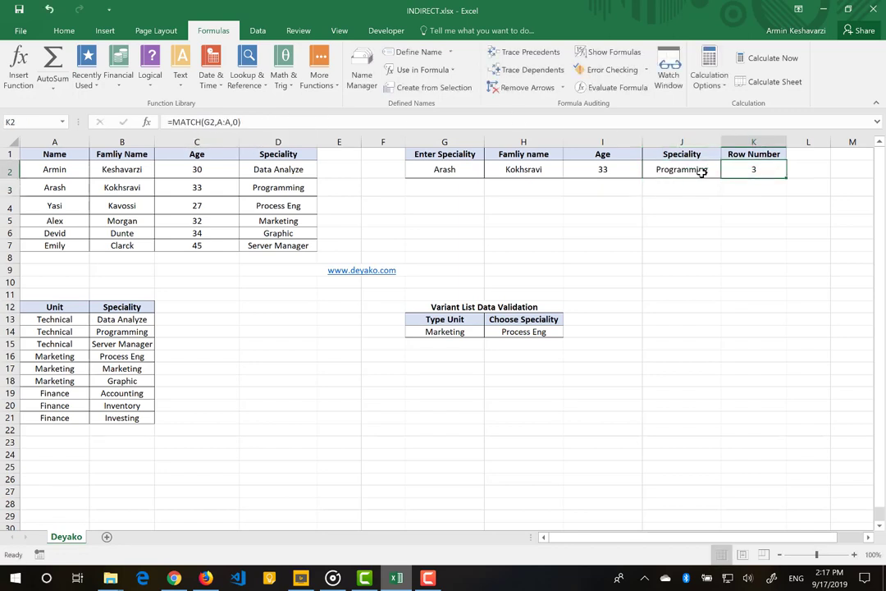
left_click_drag(548, 170, 712, 166)
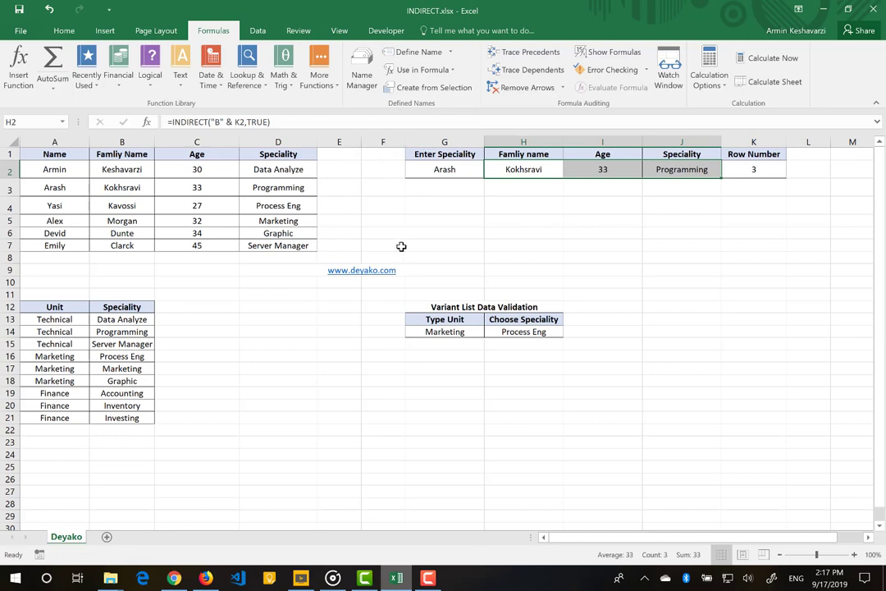
left_click(451, 329)
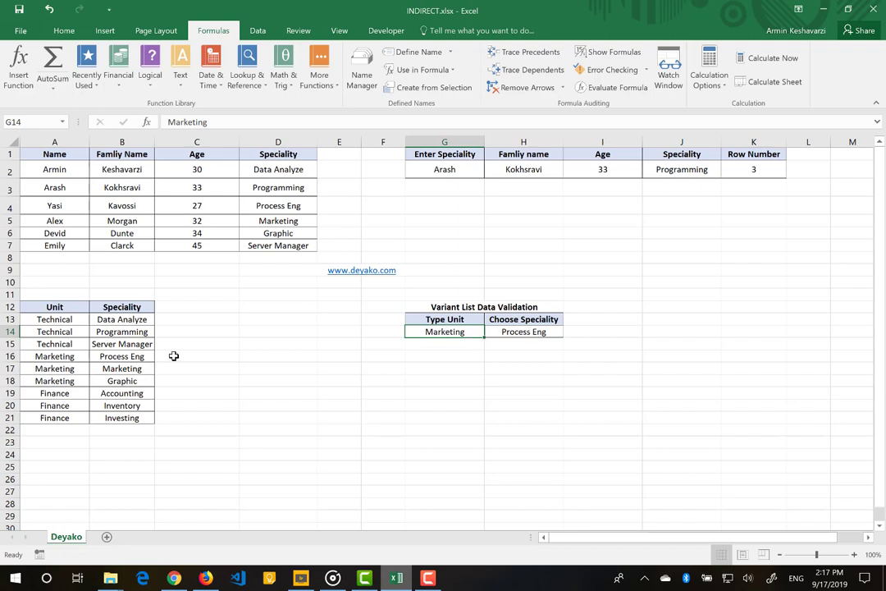
- Set Type Unit G14 to Technical and choose Programming from H14's speciality list
left_click_drag(64, 307, 65, 417)
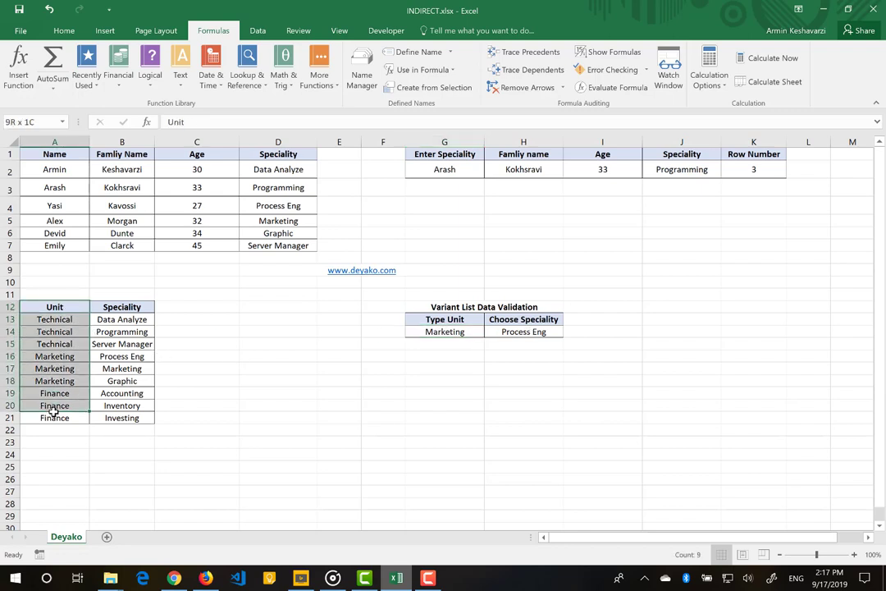
left_click_drag(124, 307, 120, 417)
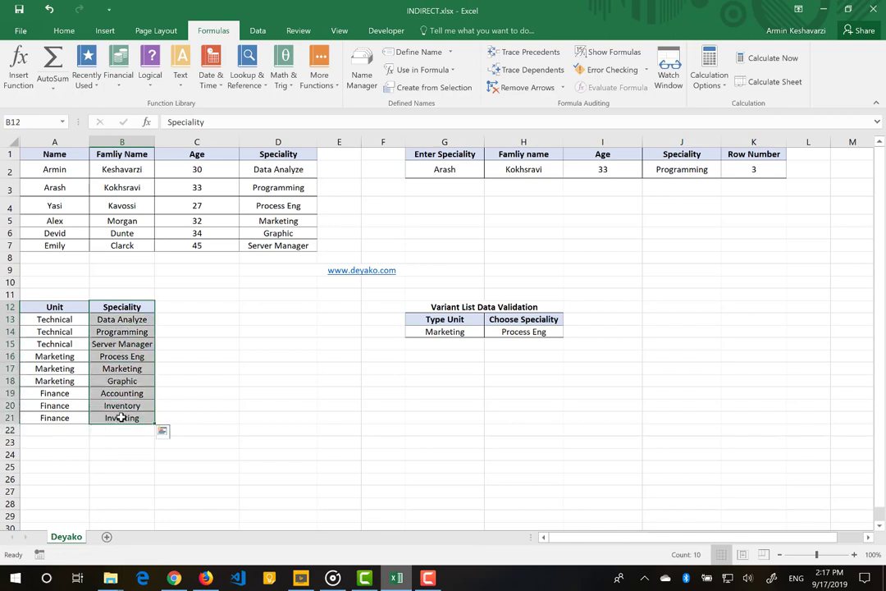
left_click(462, 333)
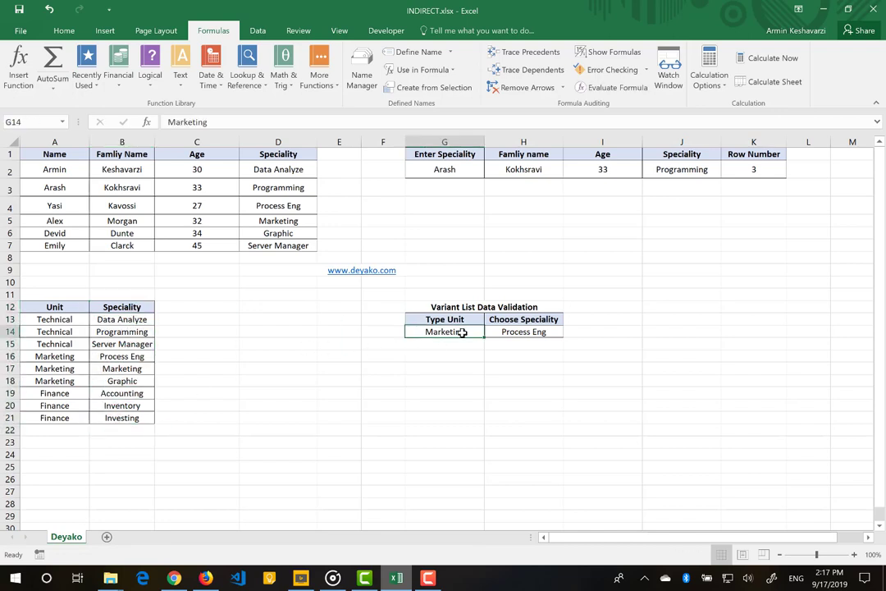
type("Technic")
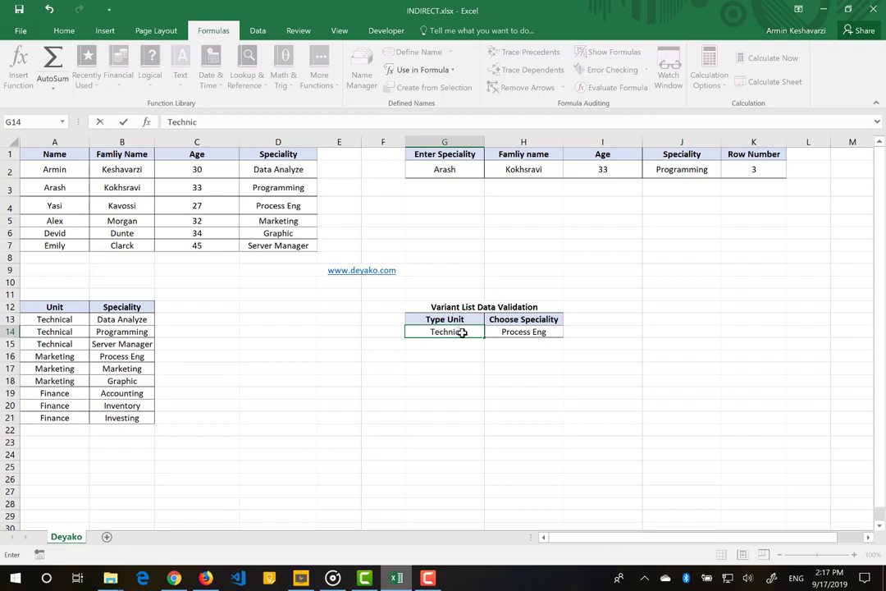
type("al")
key("Return")
left_click(555, 330)
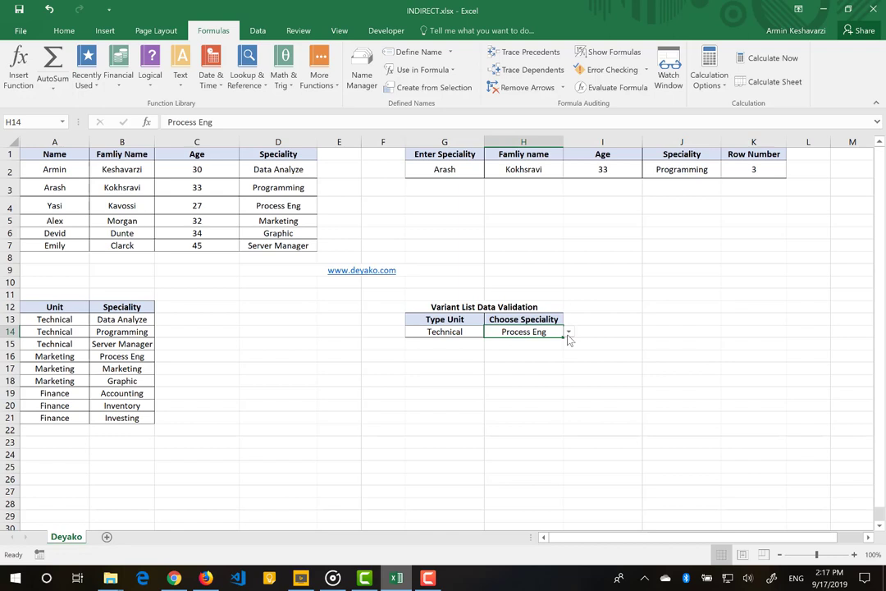
left_click(568, 332)
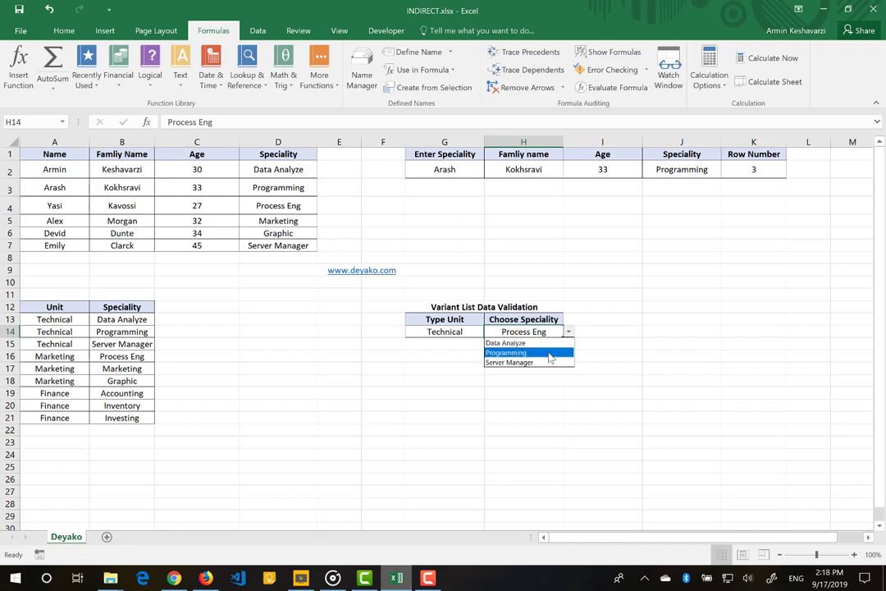
left_click(548, 352)
- Change G14 to Marketing and view H14's speciality list without changing Programming
left_click(459, 332)
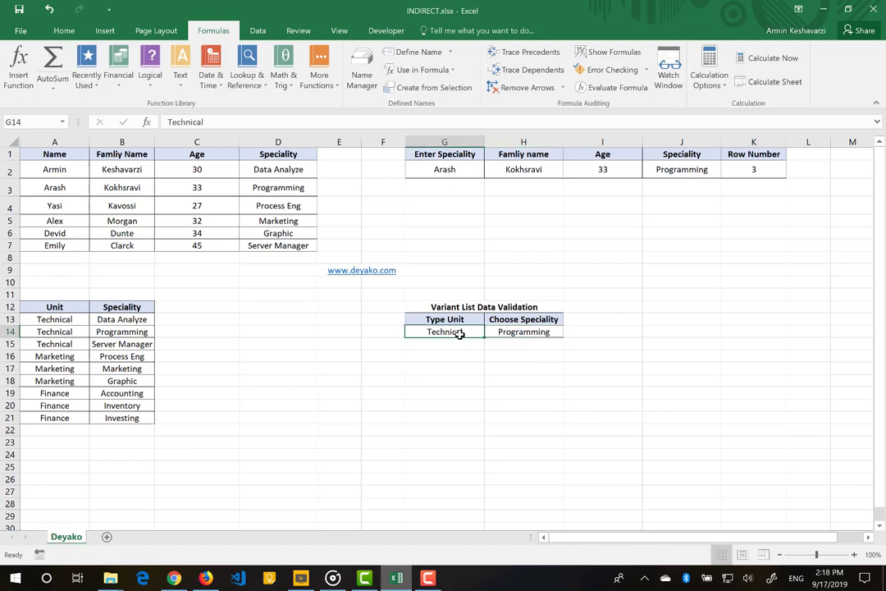
type("Mark")
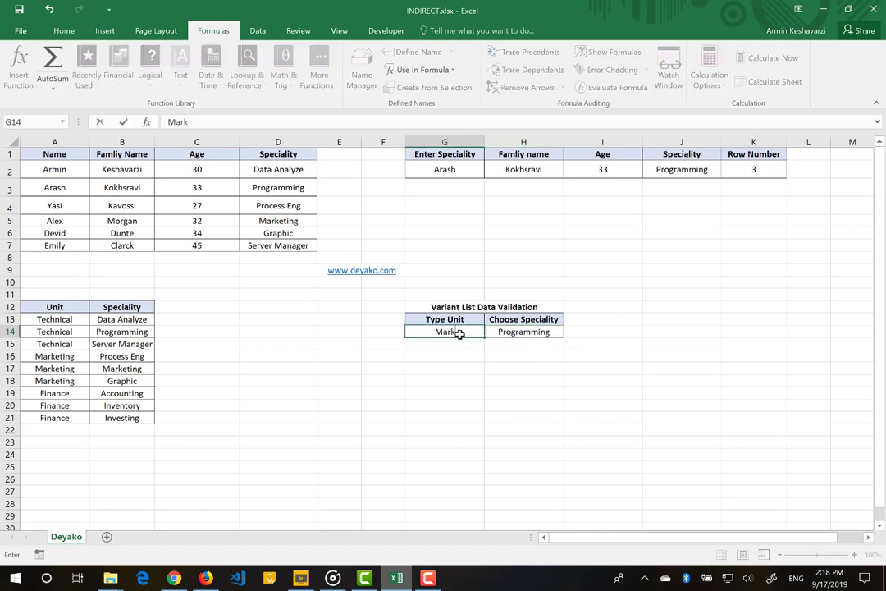
type("eting")
key("Return")
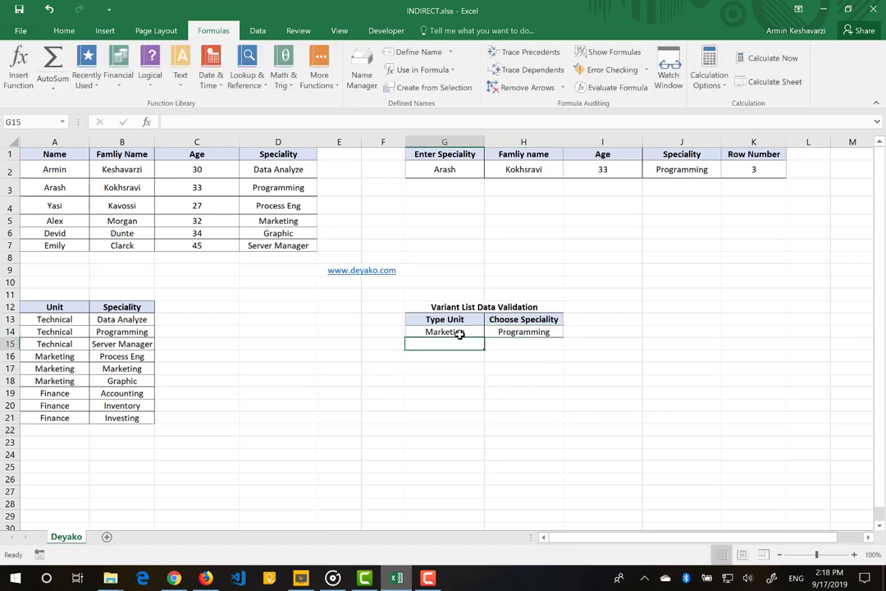
left_click(536, 340)
left_click(559, 331)
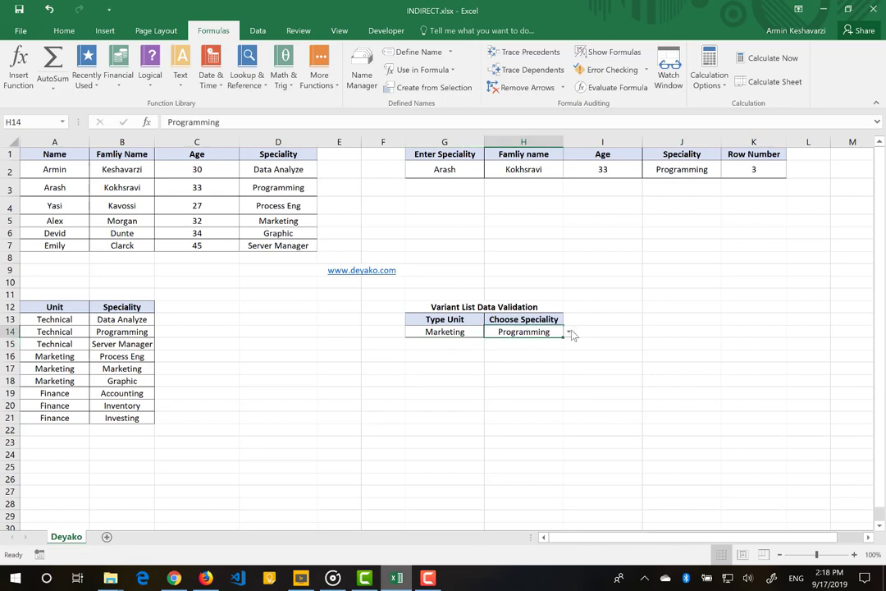
left_click(568, 333)
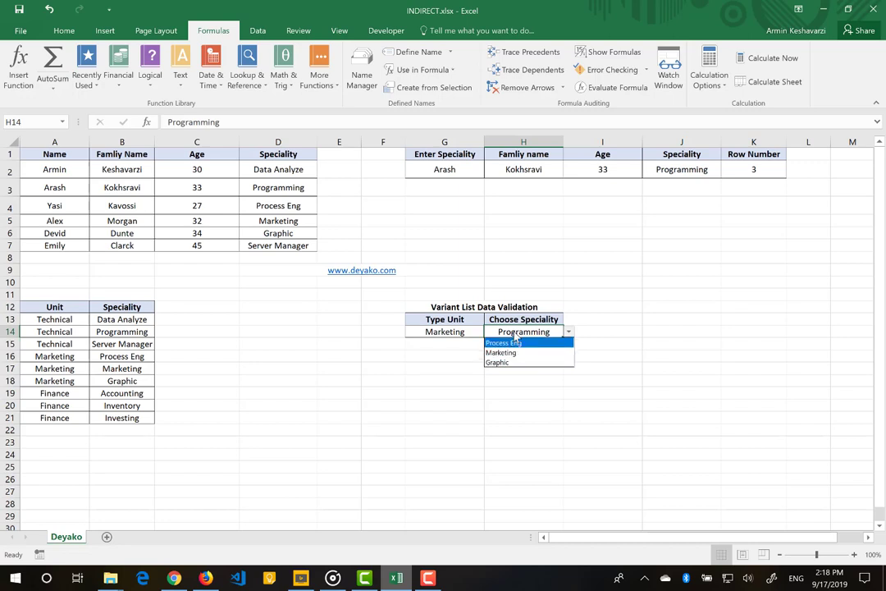
left_click(513, 331)
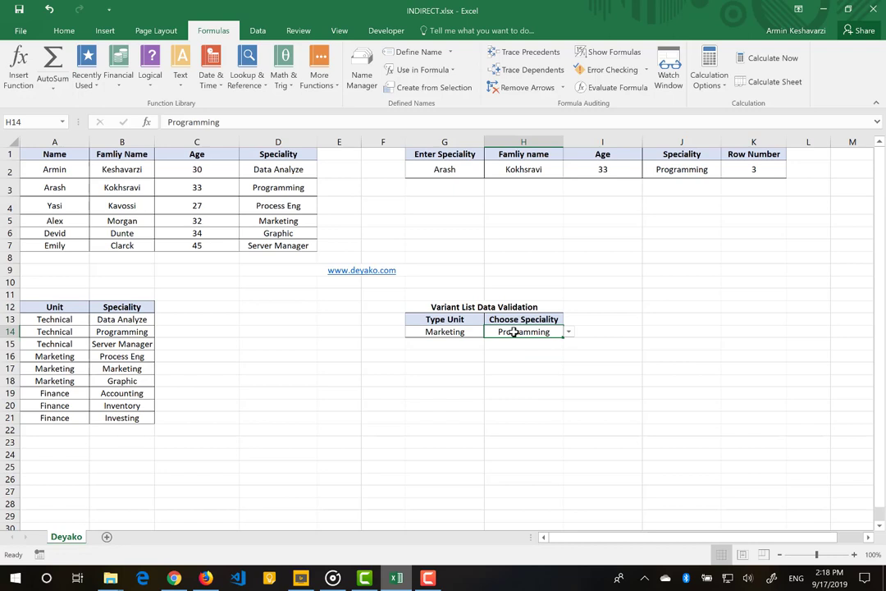
left_click(63, 30)
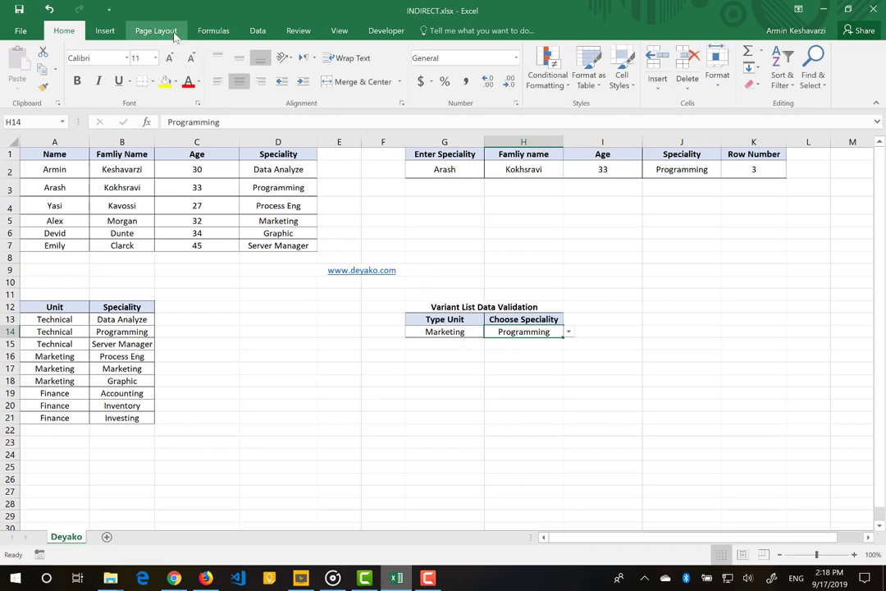
left_click(216, 33)
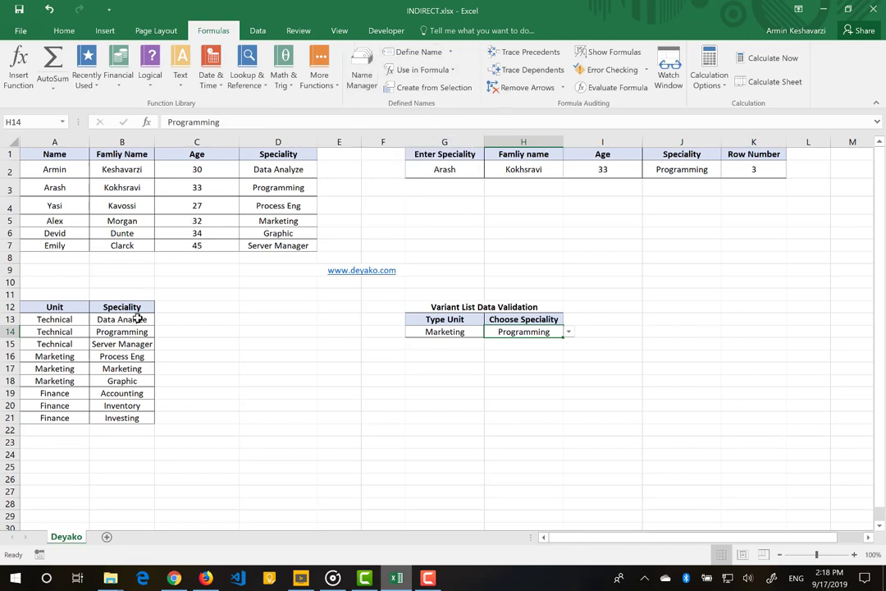
- Define a Persian name for the Technical specialities B13:B15 and verify it in Name Manager
left_click_drag(138, 319, 129, 343)
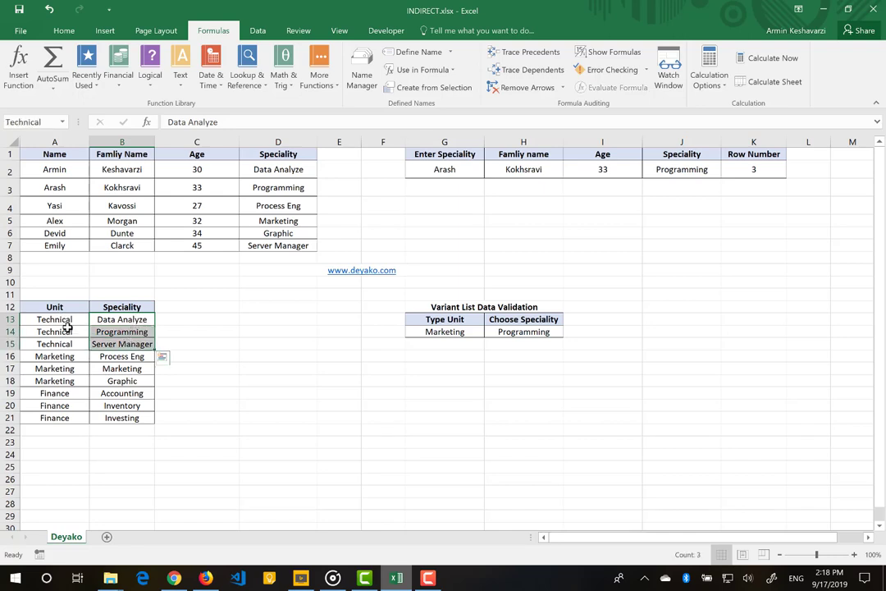
left_click(418, 52)
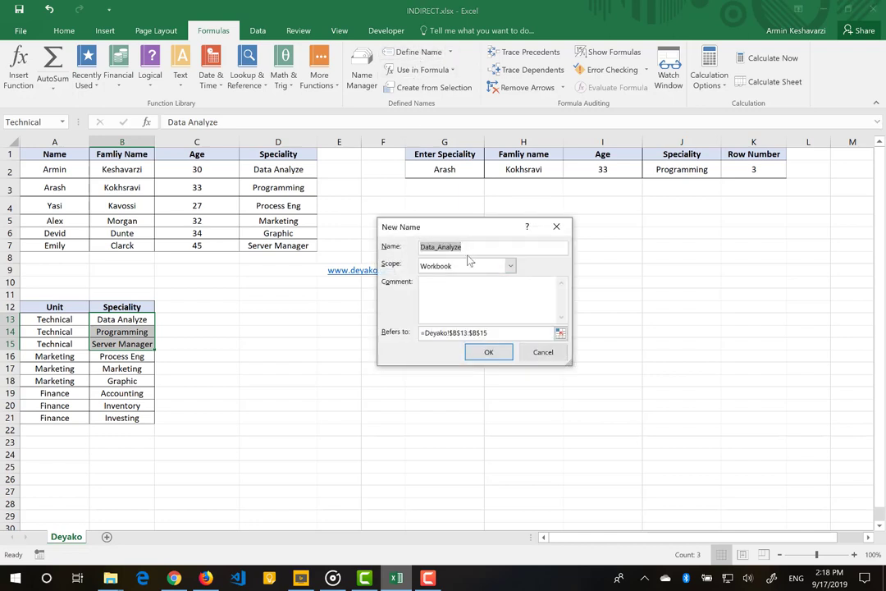
type("Te")
type("nic")
type("فنی")
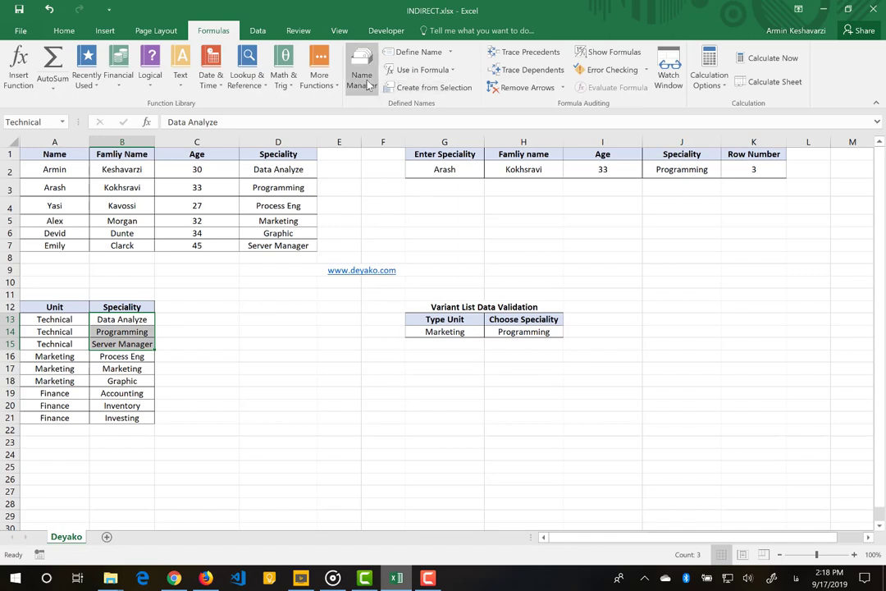
left_click(363, 78)
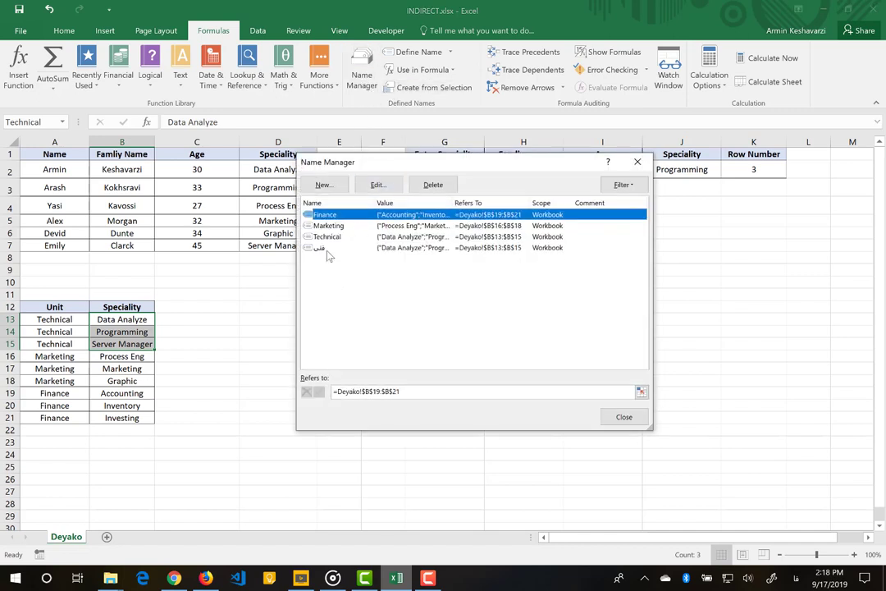
left_click(326, 247)
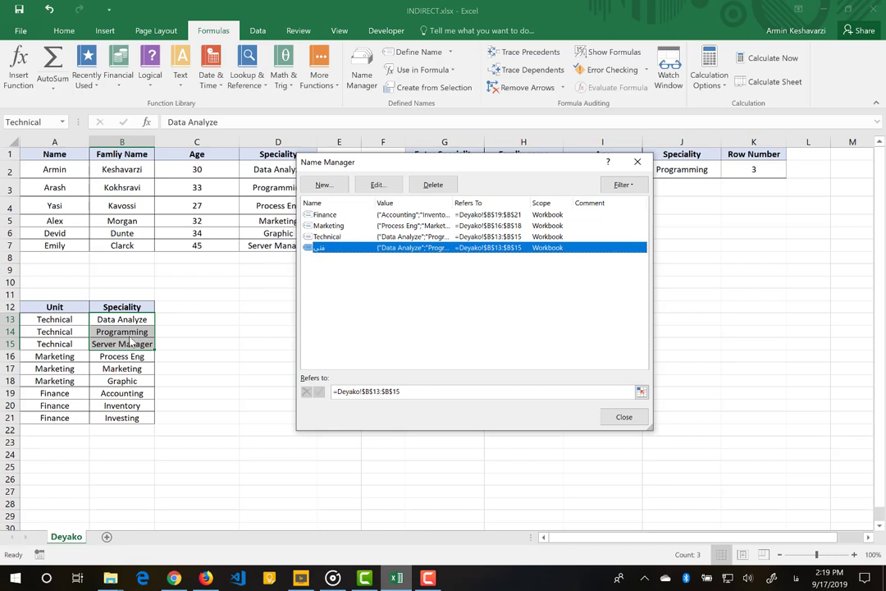
left_click(624, 419)
left_click_drag(131, 356, 128, 379)
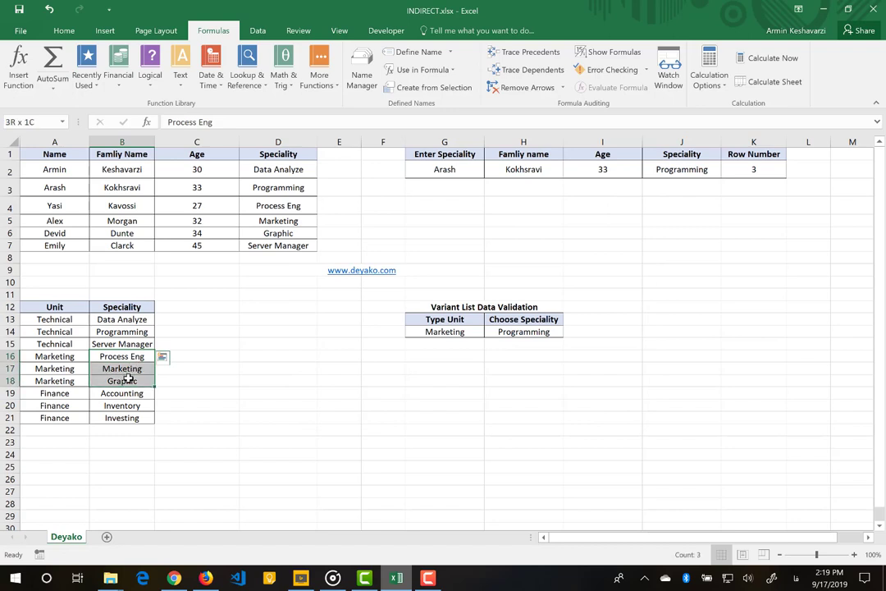
- Define a Persian name for the Marketing specialities B16:B18
left_click(415, 52)
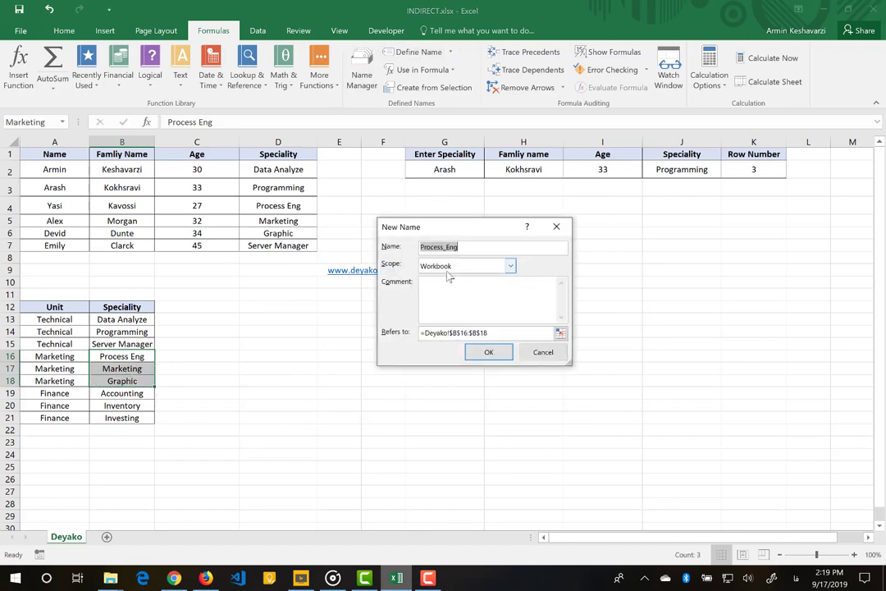
key("alt+shift")
type("fhc")
key("alt+shift")
type("یابی")
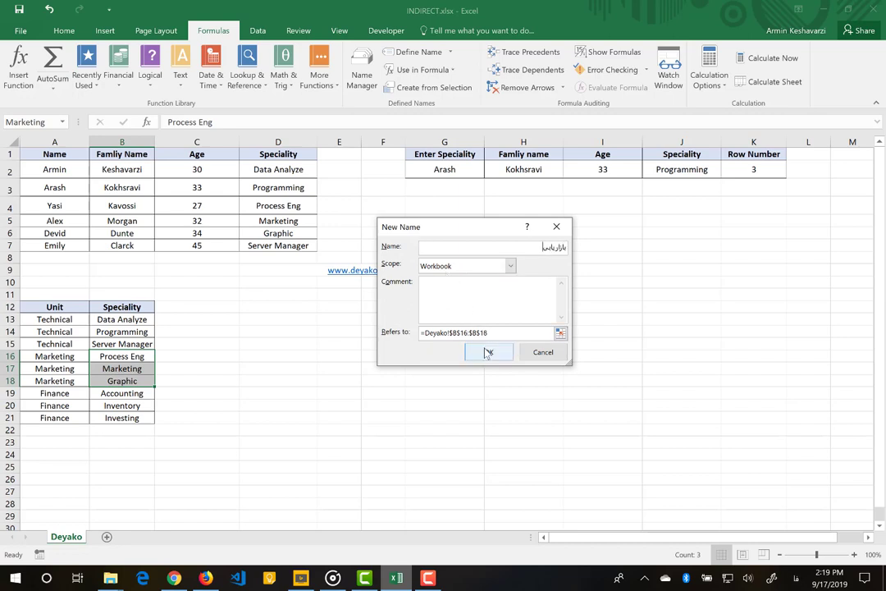
key("Return")
- Name the Finance specialities B19:B21 مالی instead of the suggested Accounting
left_click_drag(122, 393, 121, 418)
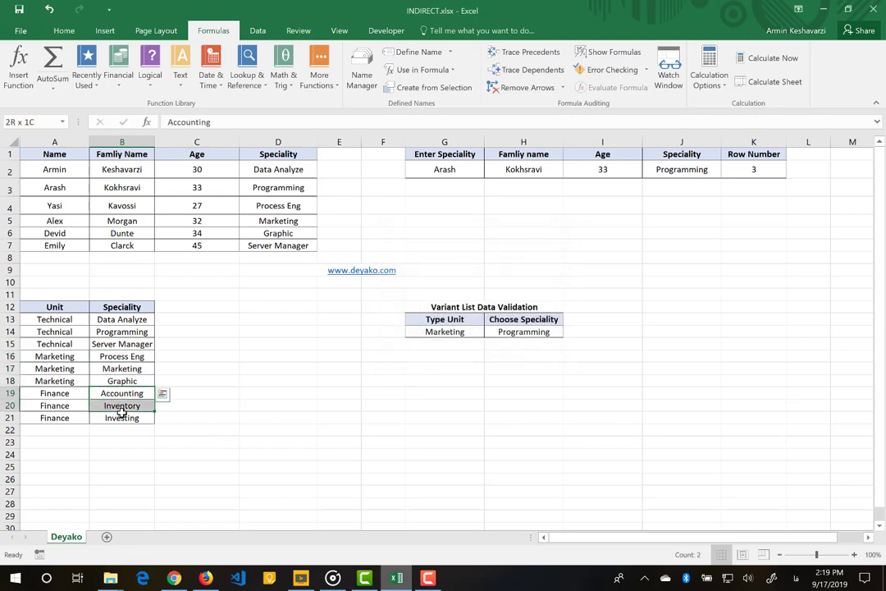
left_click(395, 53)
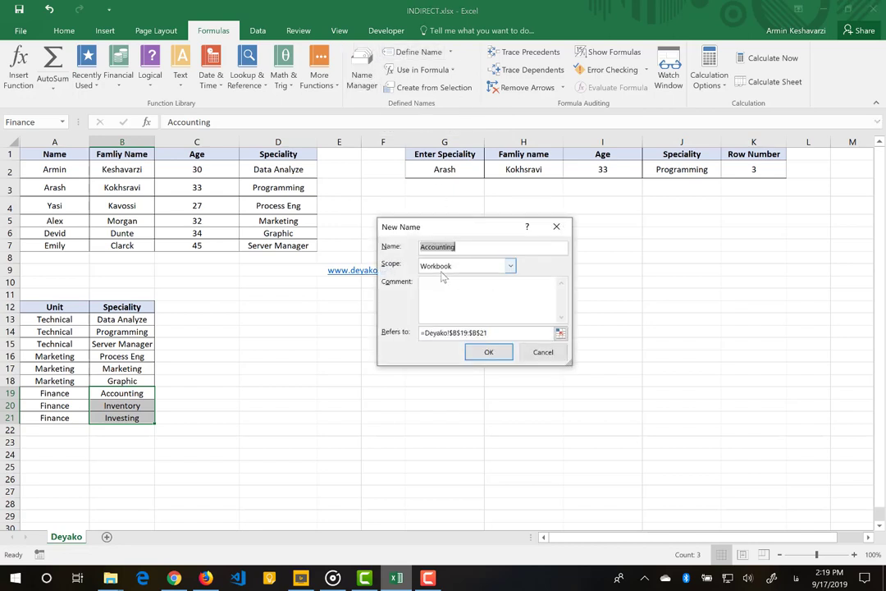
key("BackSpace")
type("مالی")
left_click(488, 358)
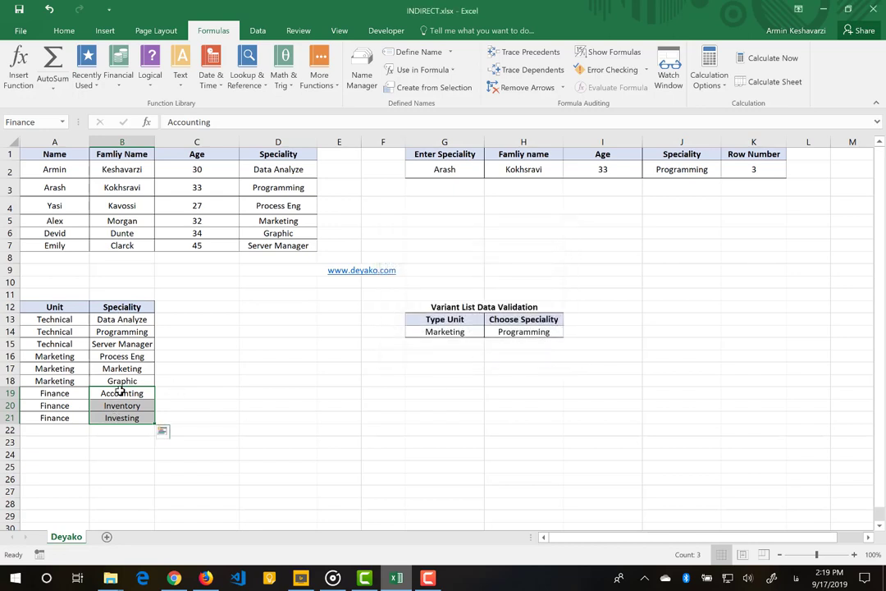
left_click_drag(120, 392, 119, 417)
- Enter بازاریابی as the unit in G15
left_click(470, 344)
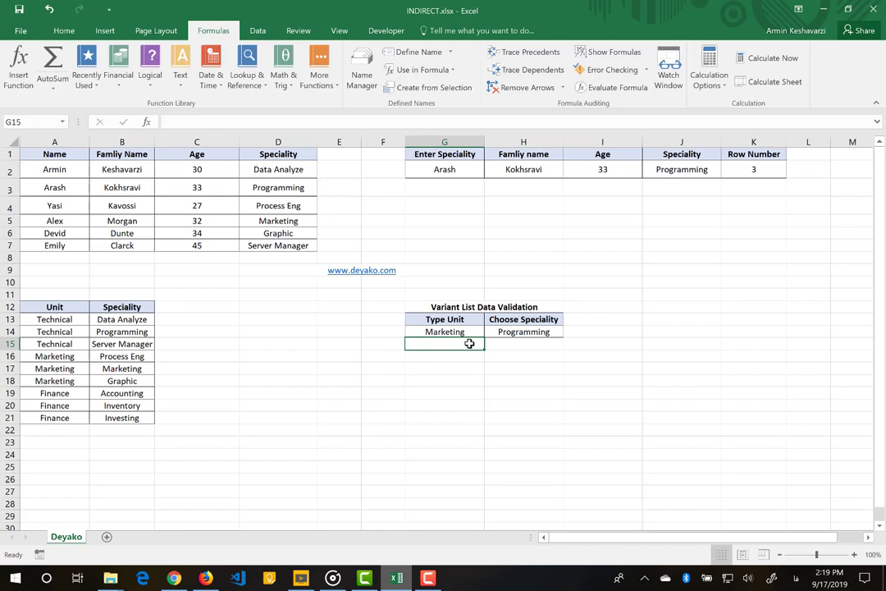
type("fhc")
key("BackSpace")
key("BackSpace")
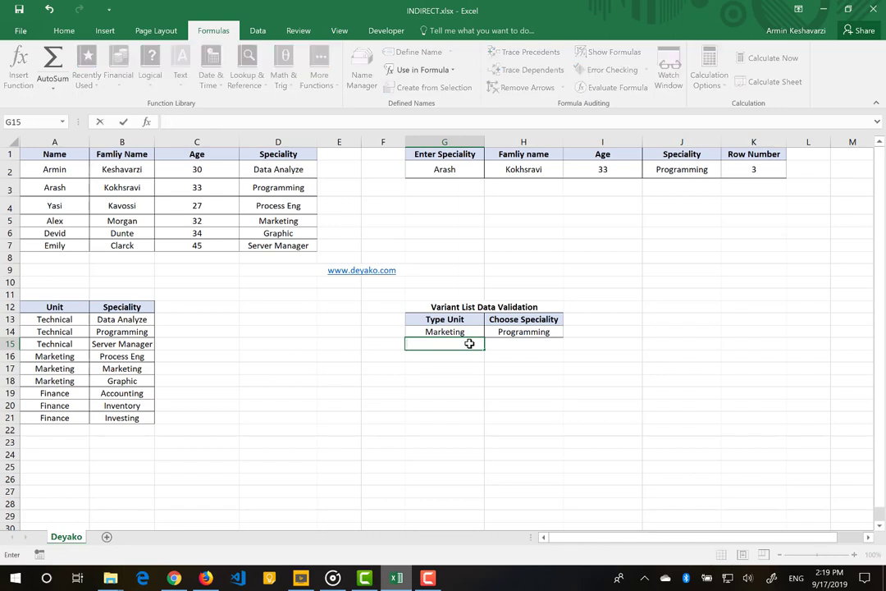
key("alt+shift")
type("بازار")
type("یابی")
left_click(522, 343)
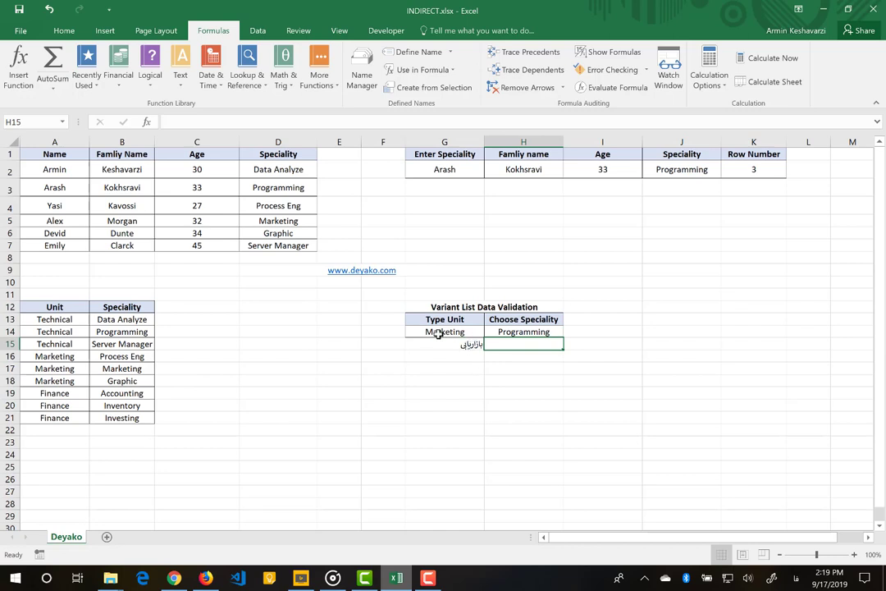
- Restrict H15's data validation to a List
left_click(254, 30)
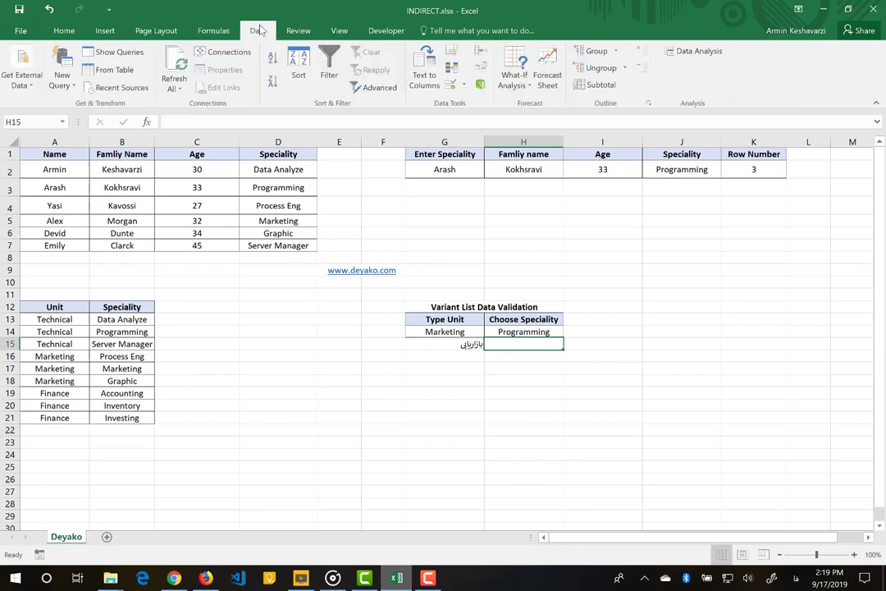
left_click(448, 91)
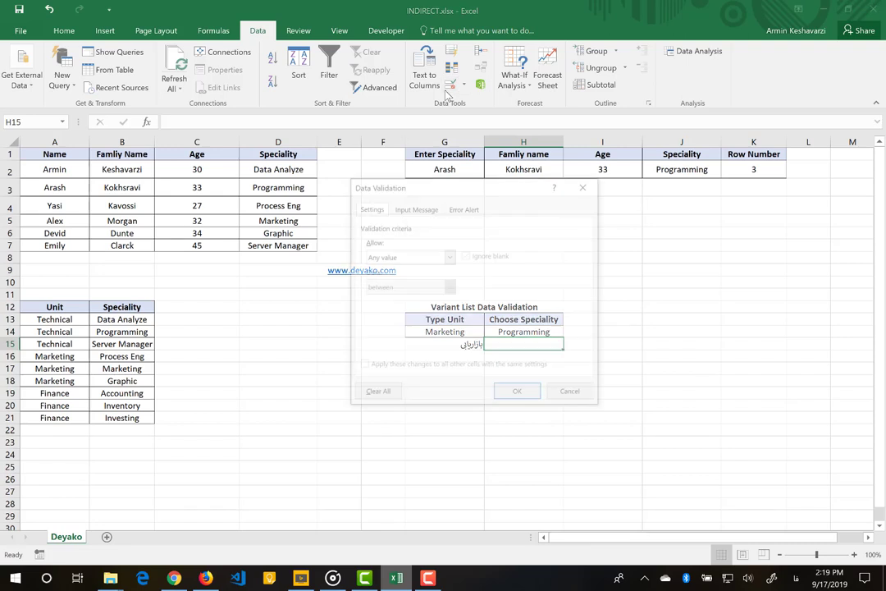
left_click(449, 257)
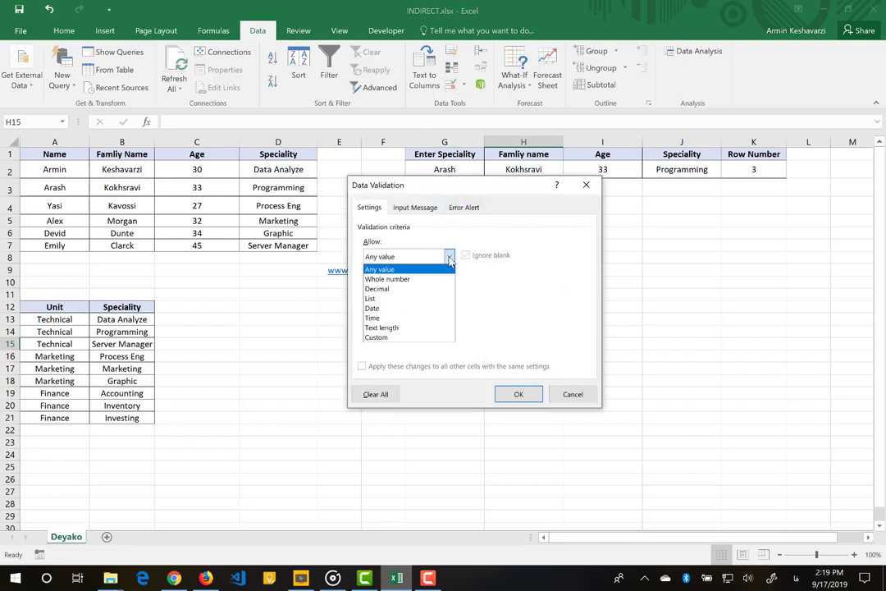
left_click(424, 306)
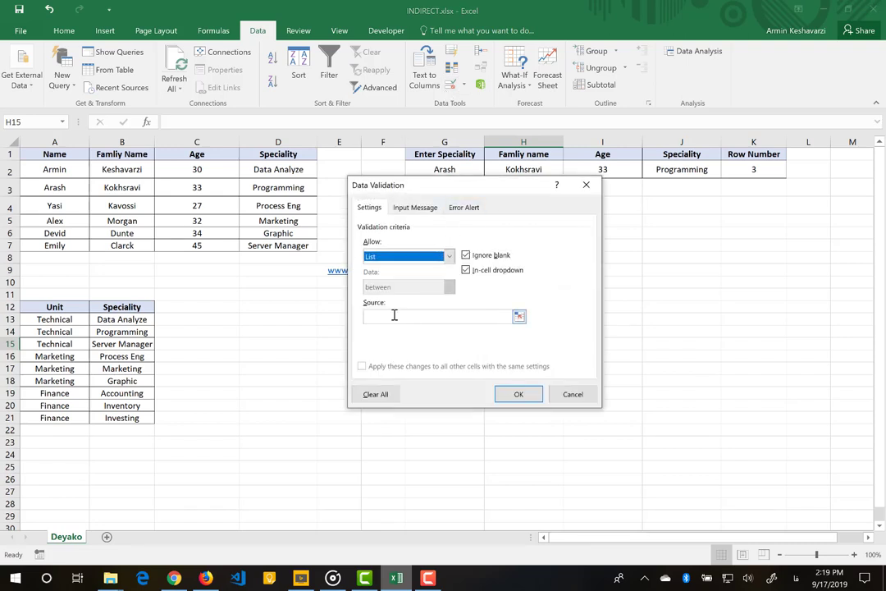
- Set H15's list source to =indirect($G$15,True) and apply the rule
left_click(394, 315)
type("=")
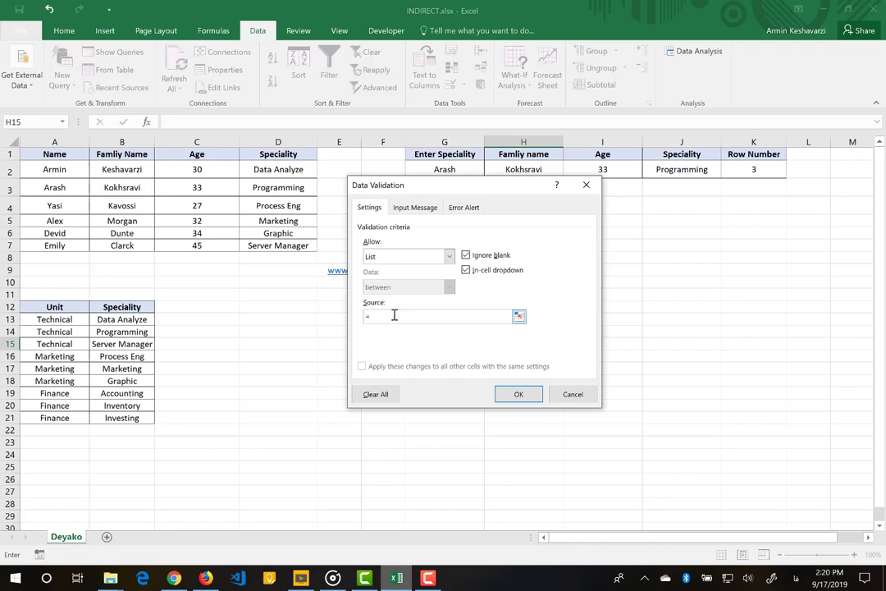
key("alt+shift")
type("(")
left_click_drag(492, 190, 687, 190)
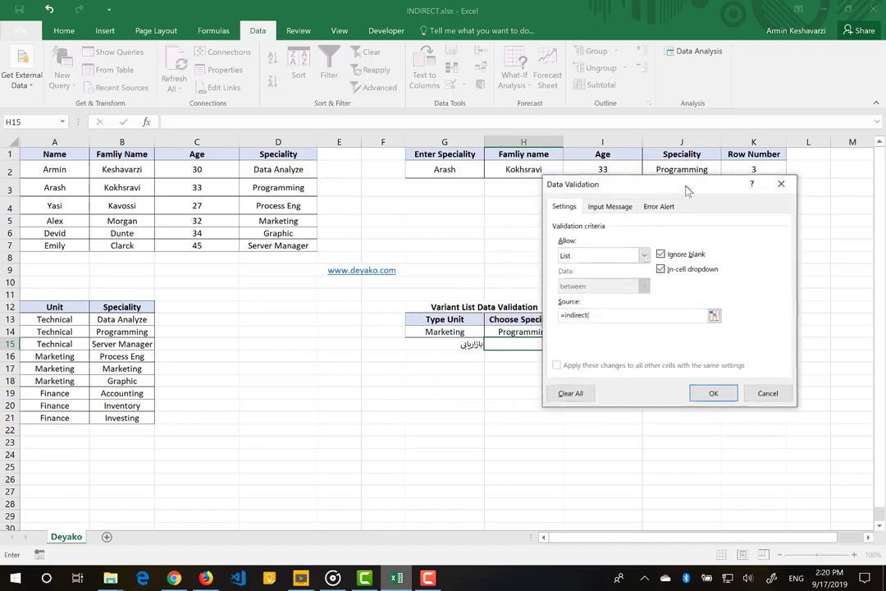
left_click(454, 345)
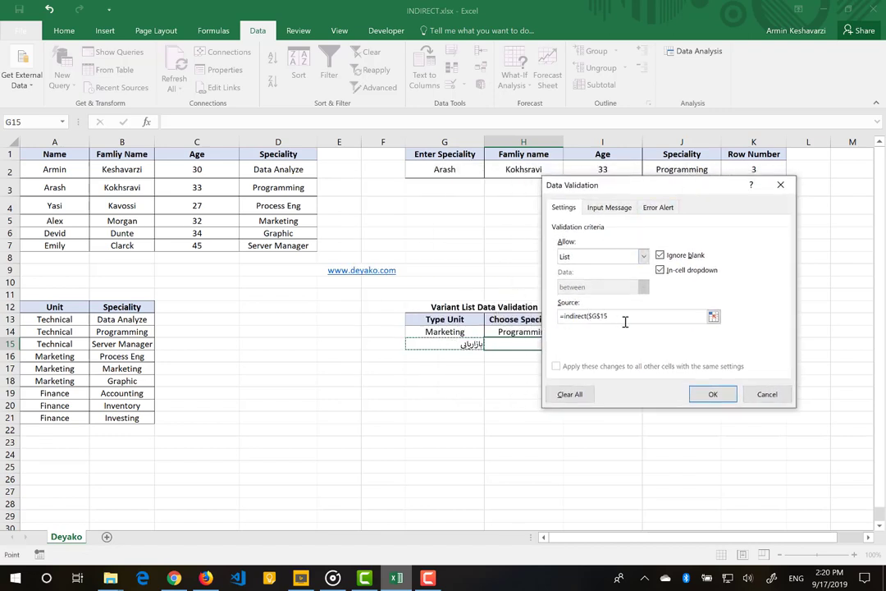
left_click_drag(608, 317, 587, 318)
key("F4")
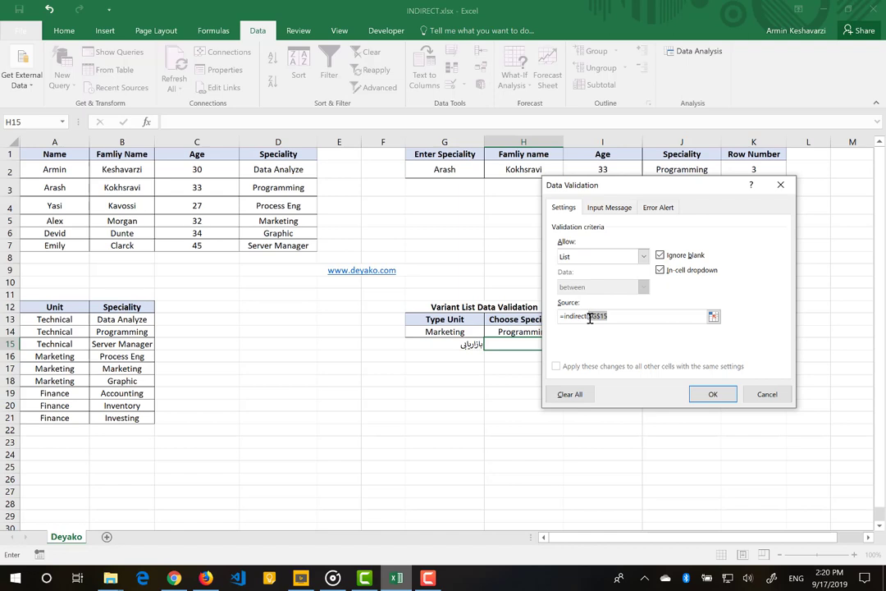
key("F4")
key("F4")
key("F4")
left_click(617, 320)
left_click(713, 395)
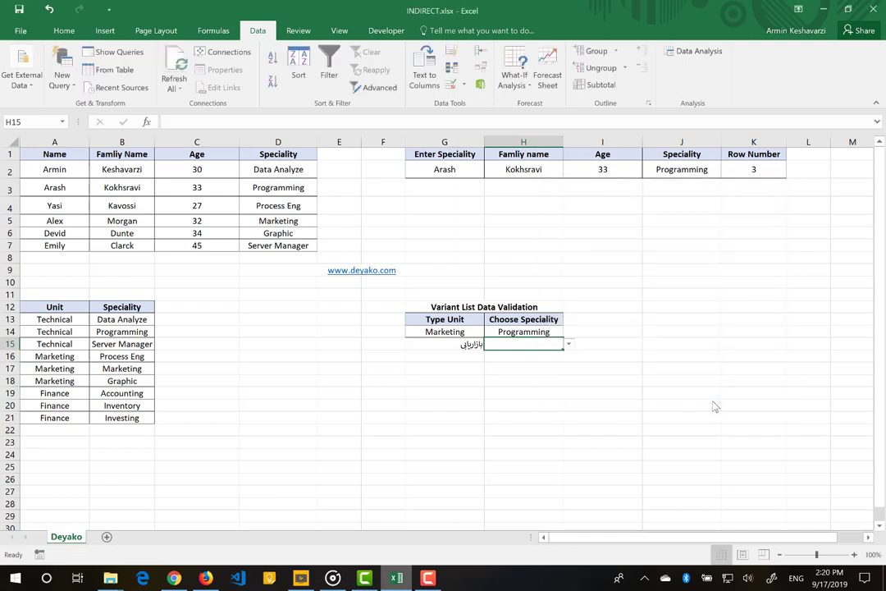
- Pick Process Eng, then Marketing, from H15's speciality dropdown
left_click(568, 344)
left_click(549, 358)
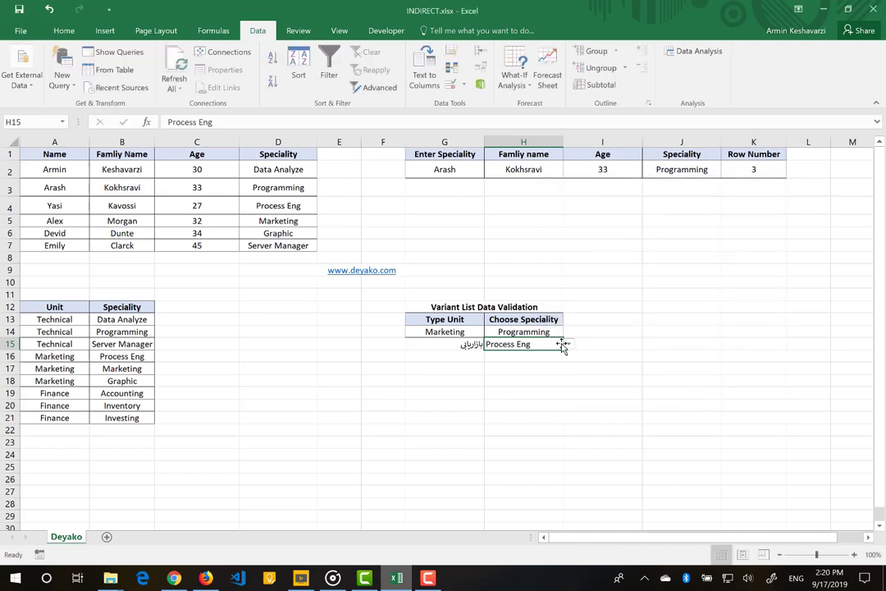
left_click(568, 344)
left_click(545, 366)
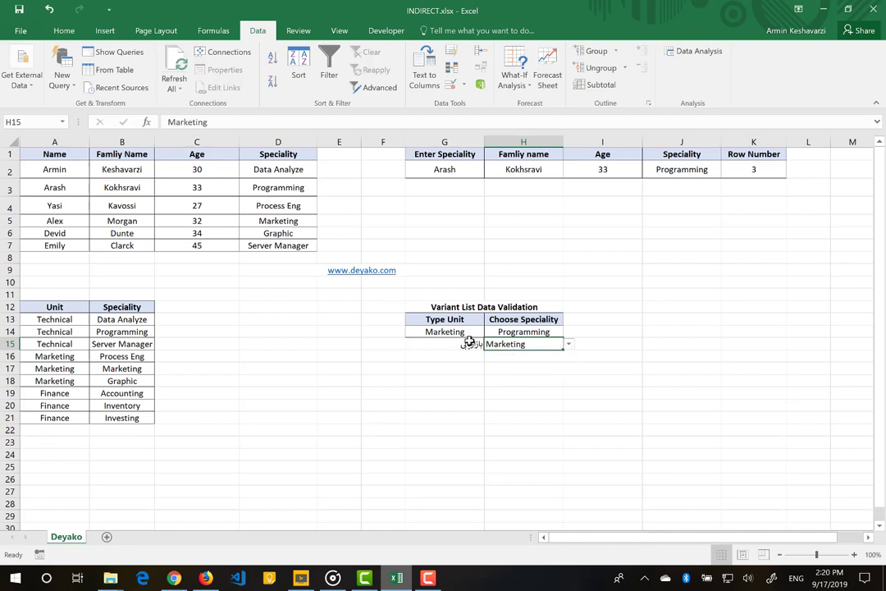
- Change the unit in G15 to فنی and choose Programming in H15
left_click(466, 347)
type("tkd")
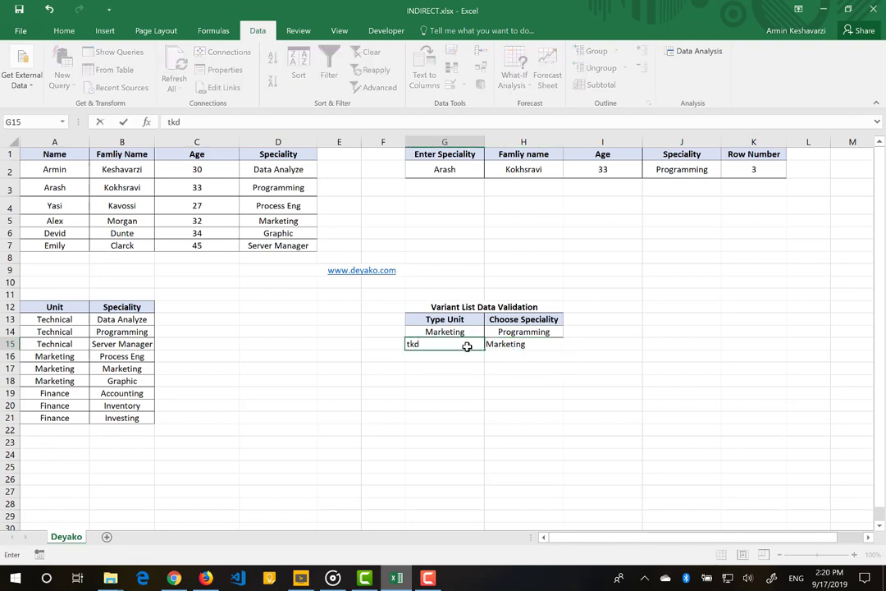
key("BackSpace")
key("BackSpace")
key("BackSpace")
key("alt+shift")
type("فنی")
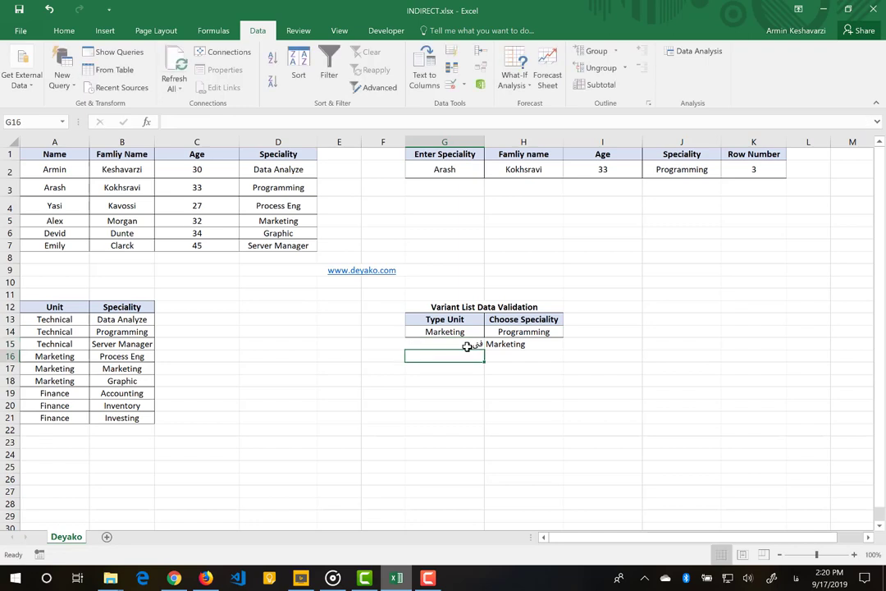
left_click(507, 344)
left_click(567, 345)
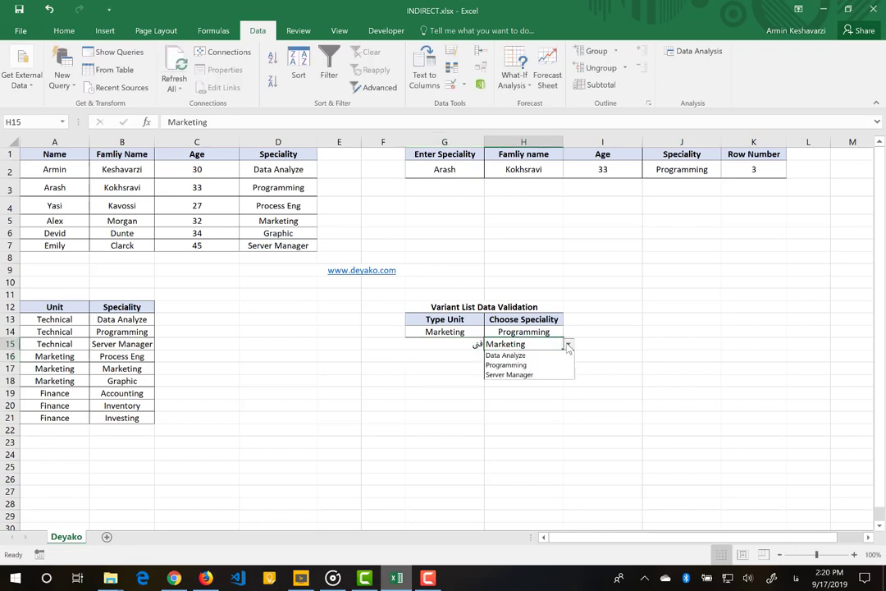
left_click(553, 365)
- Set G15 to مالی, then pick Accounting and finally Inventory in H15
left_click(467, 343)
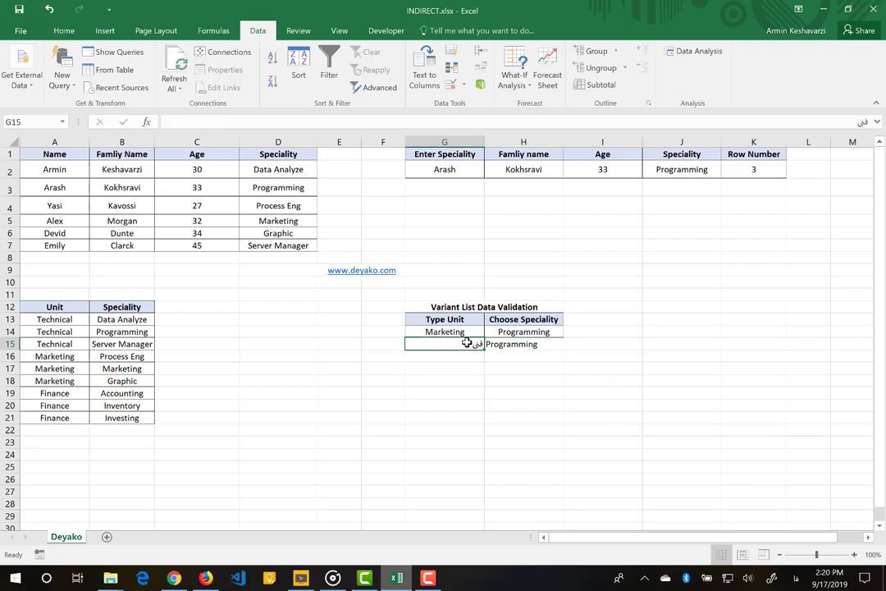
type("مالی")
key("Return")
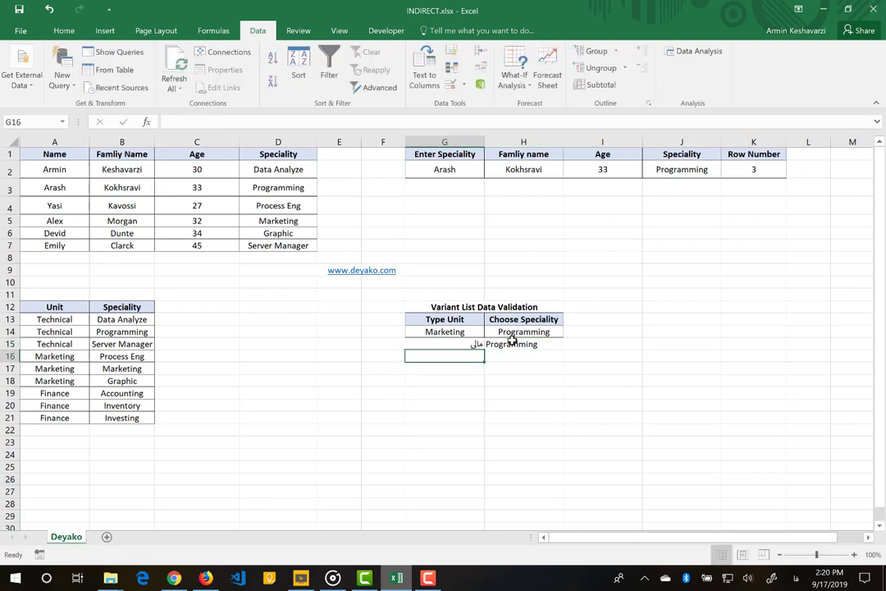
left_click(512, 342)
left_click(567, 344)
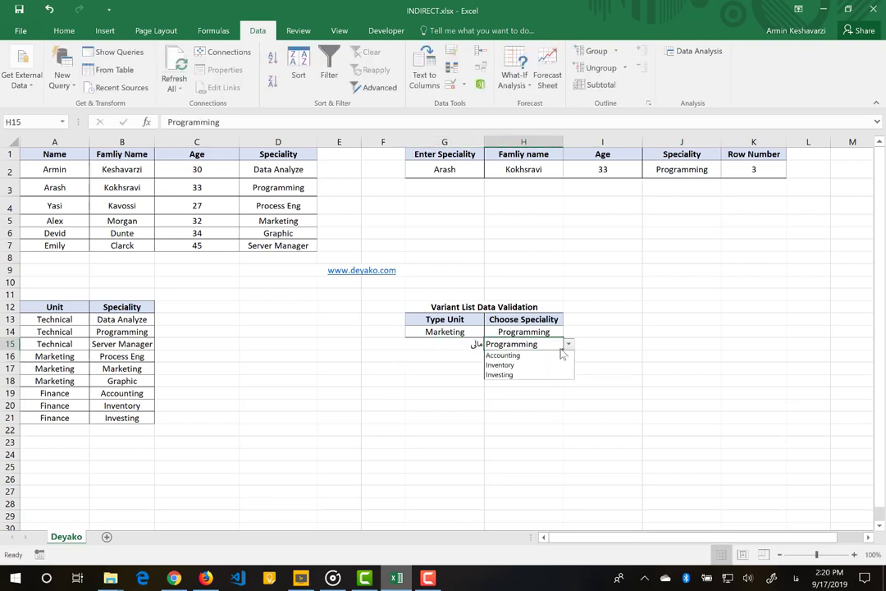
left_click(563, 355)
left_click(568, 344)
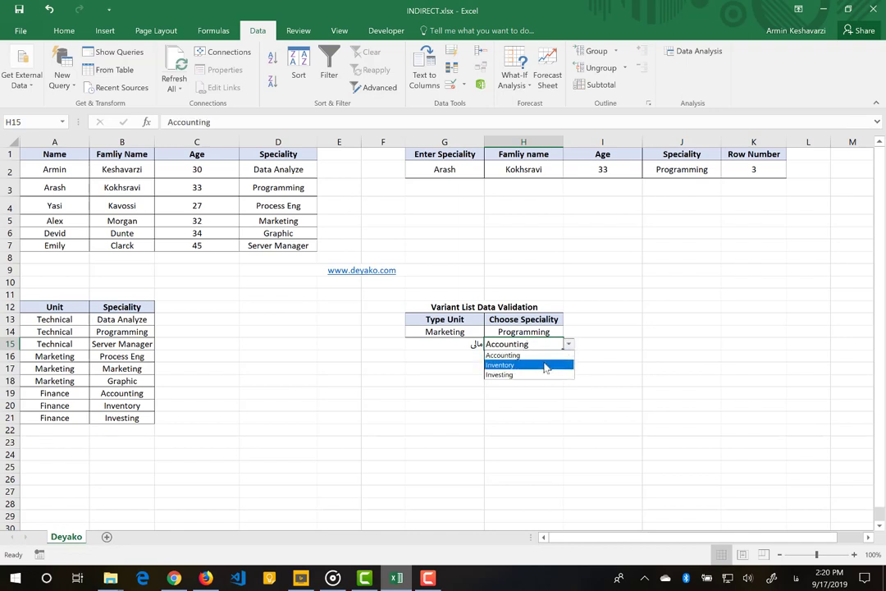
left_click(544, 365)
left_click(462, 344)
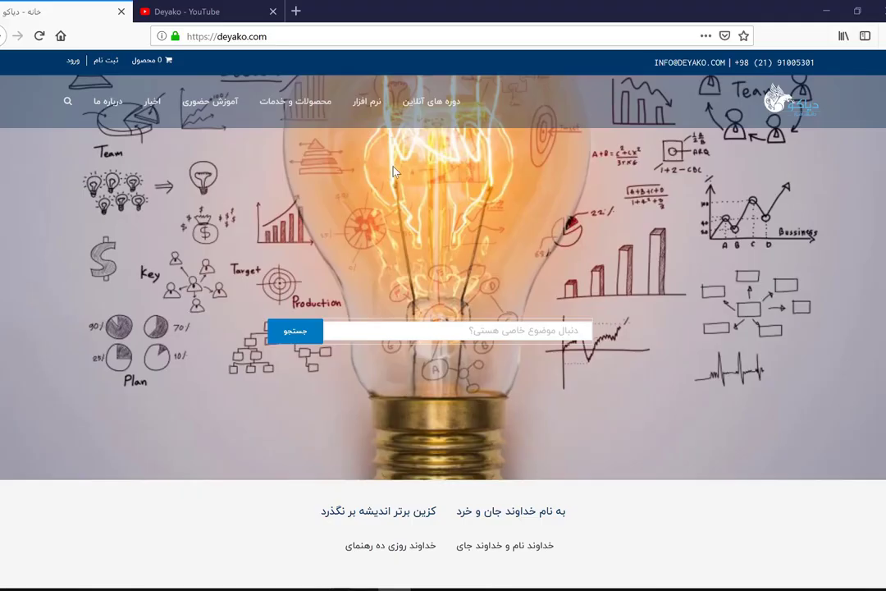
- Switch to the Deyako - YouTube browser tab to view the channel
left_click(213, 12)
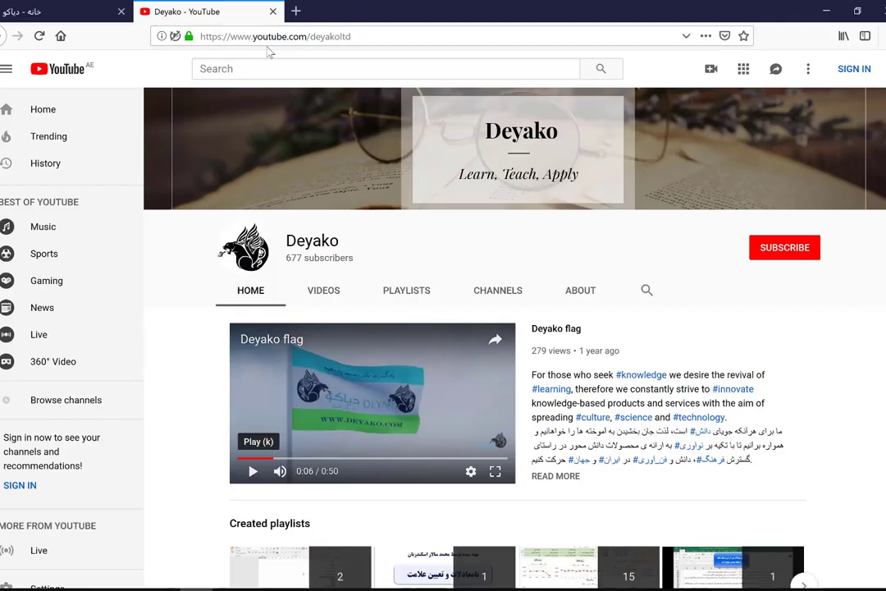